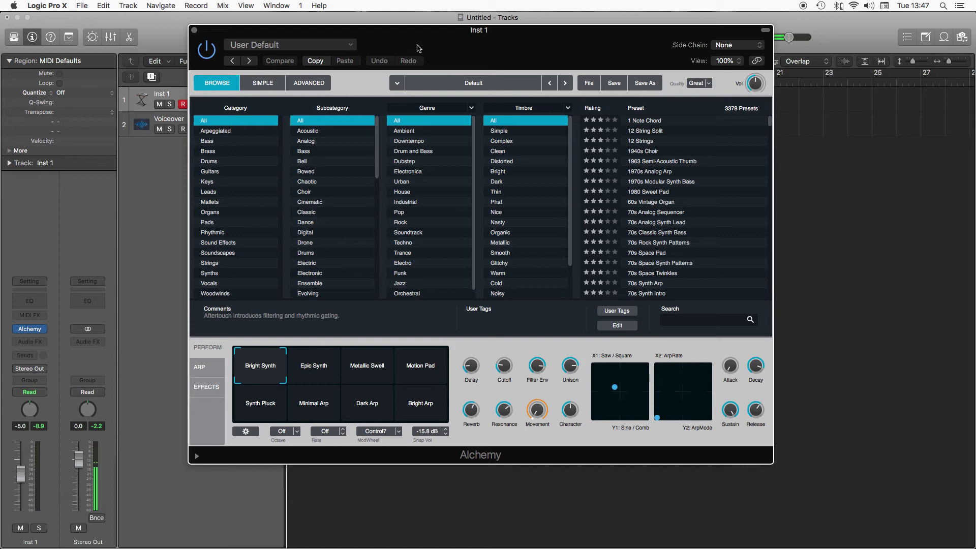
Switch Alchemy to the Advanced view and initialize the preset to Default.
scroll(693, 170, down, 5)
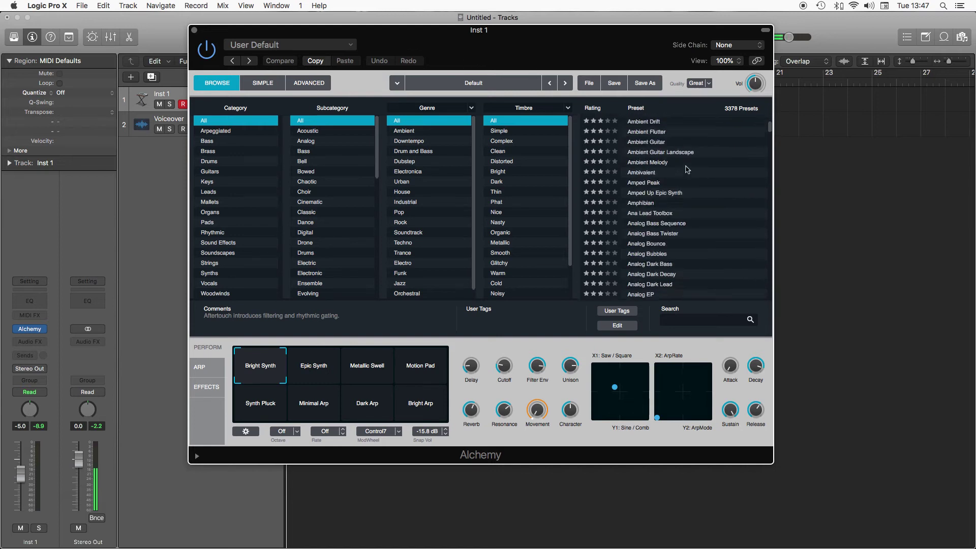
scroll(686, 172, up, 5)
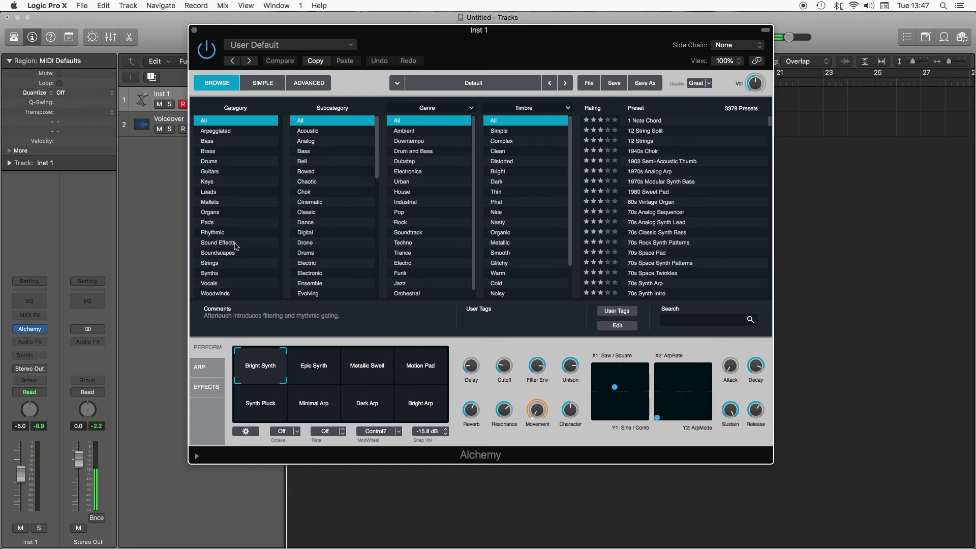
scroll(429, 179, down, 2)
scroll(429, 178, up, 2)
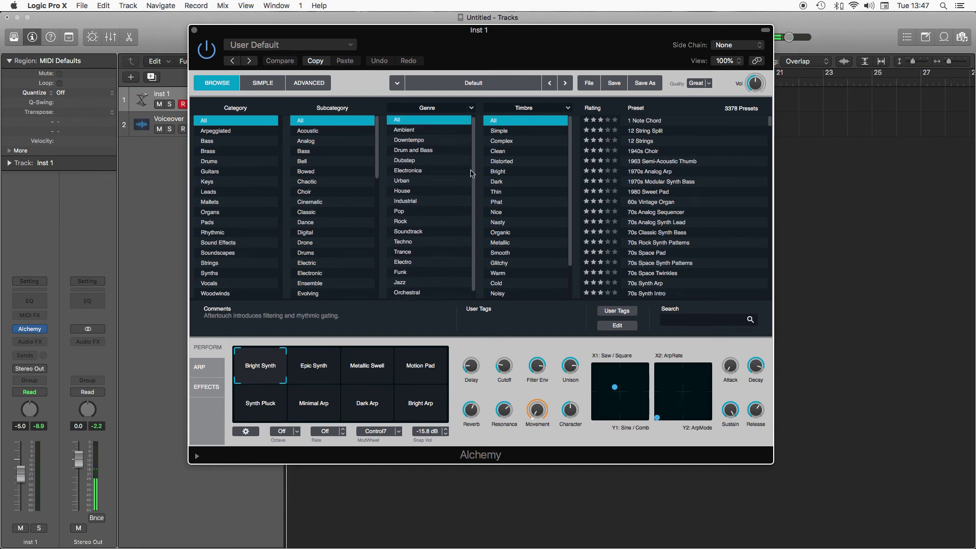
scroll(429, 178, down, 2)
scroll(429, 178, up, 2)
scroll(491, 180, down, 2)
scroll(489, 181, up, 2)
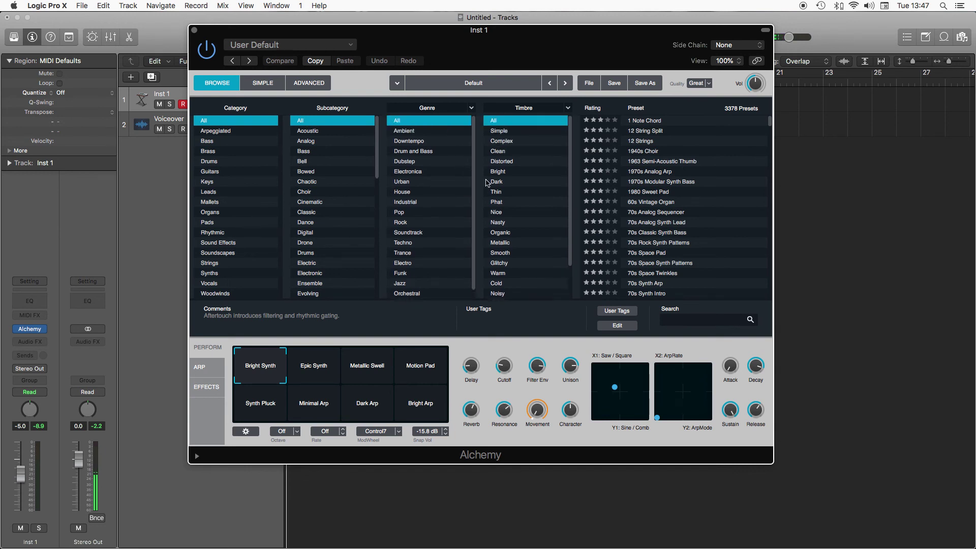
click(311, 84)
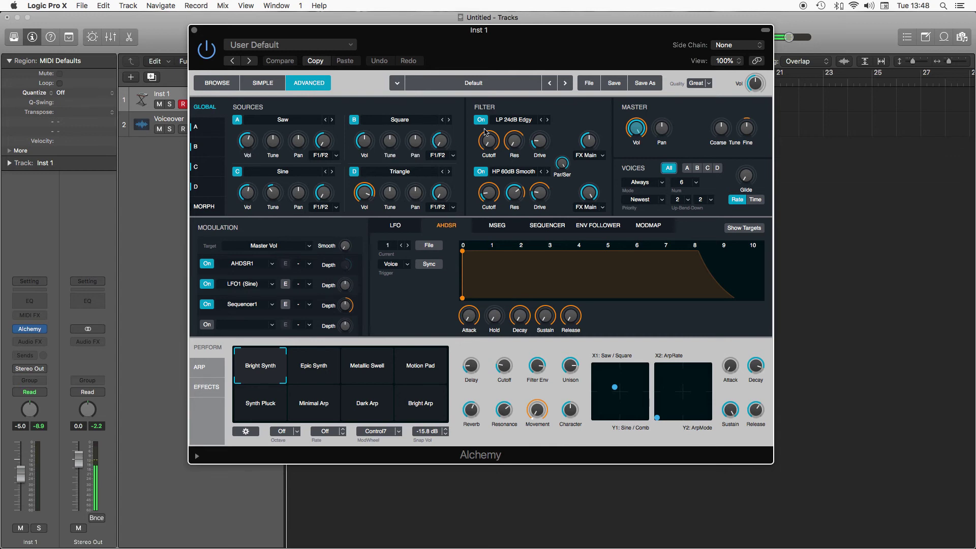
click(588, 82)
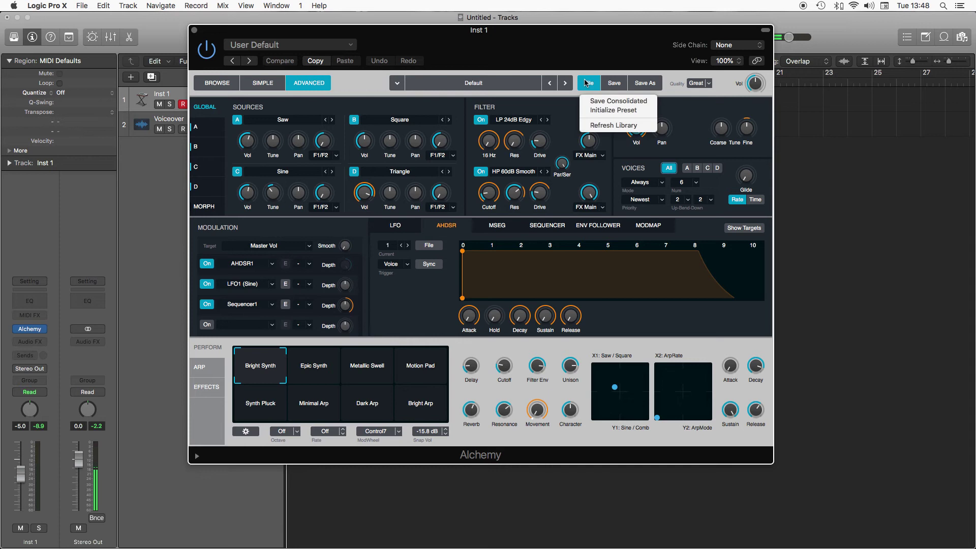
click(601, 112)
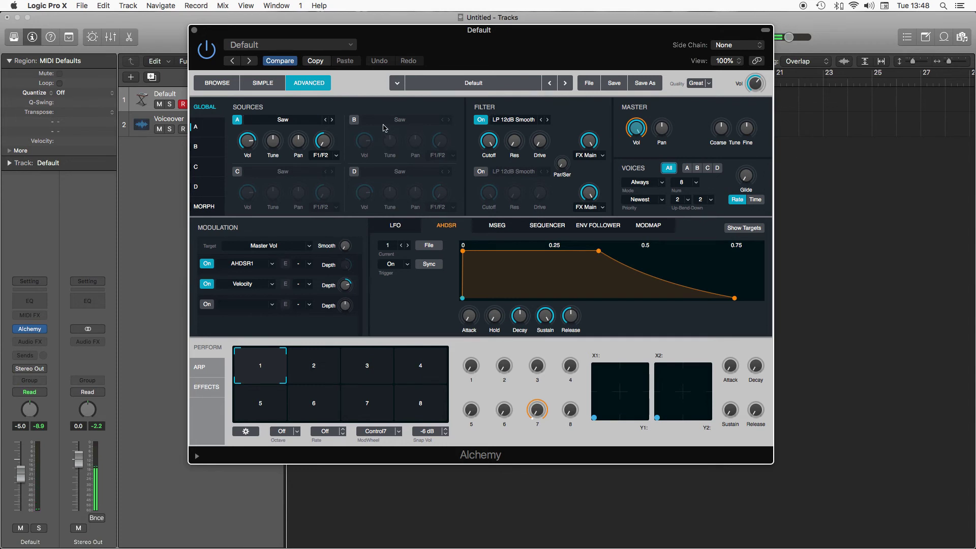
Toggle sources B, C and D on and off, then bring up Source A's options menu.
click(326, 144)
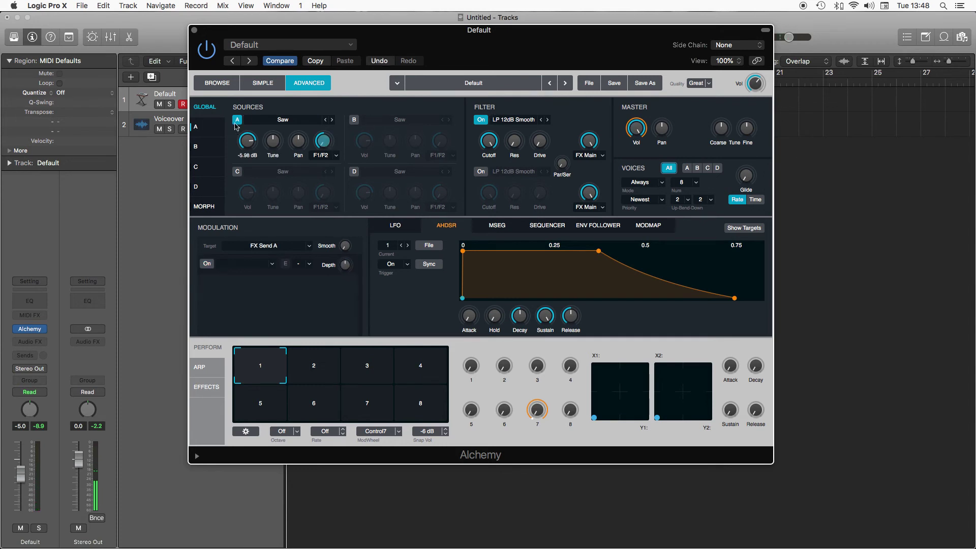
click(354, 120)
click(355, 120)
click(354, 120)
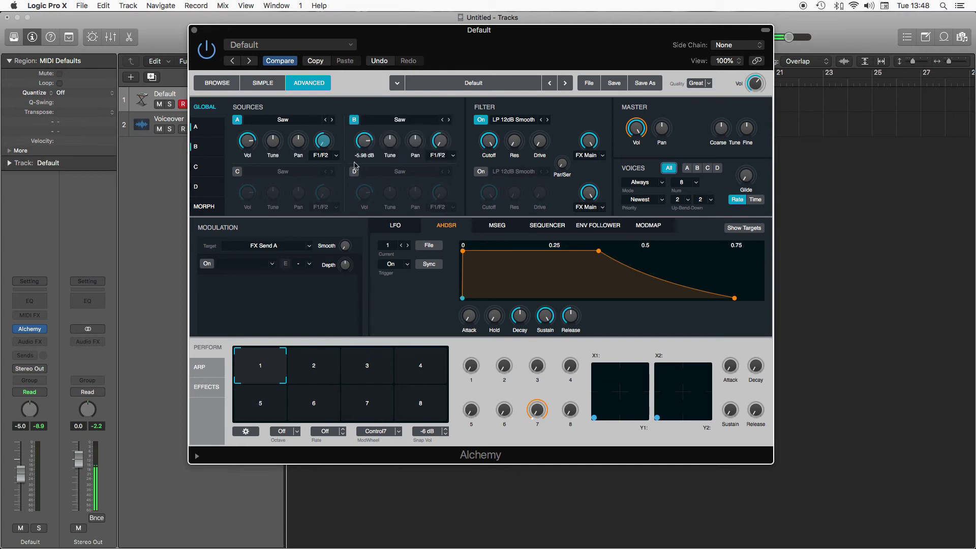
click(354, 171)
click(237, 171)
click(237, 172)
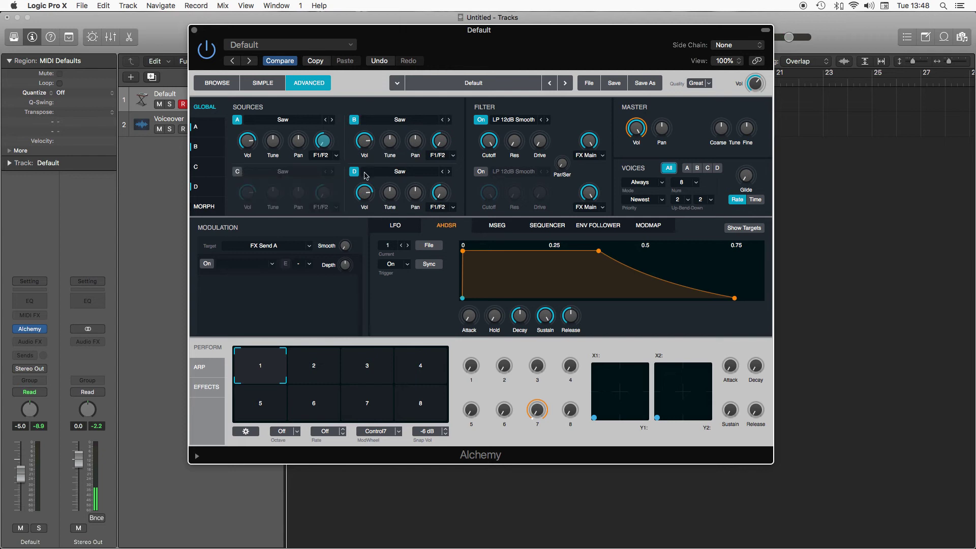
click(354, 171)
click(354, 120)
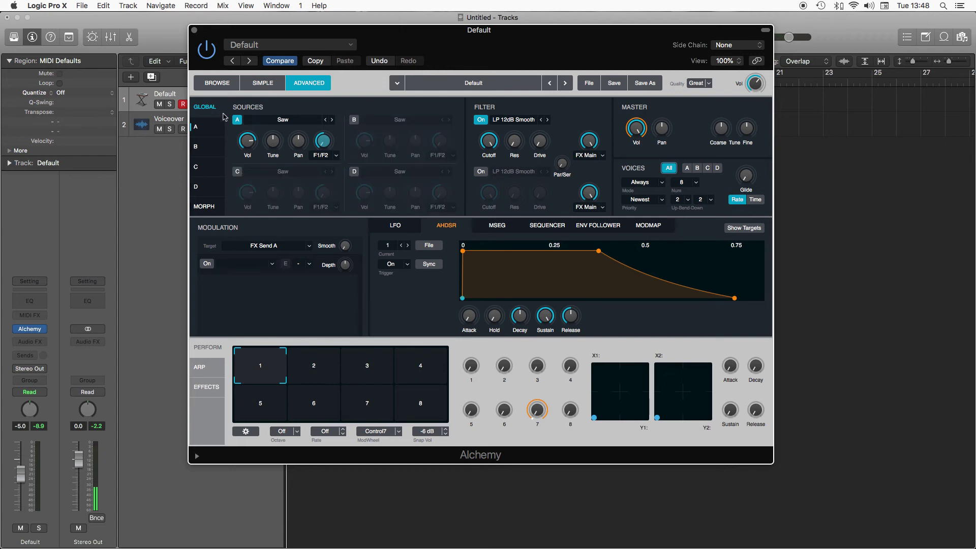
click(282, 120)
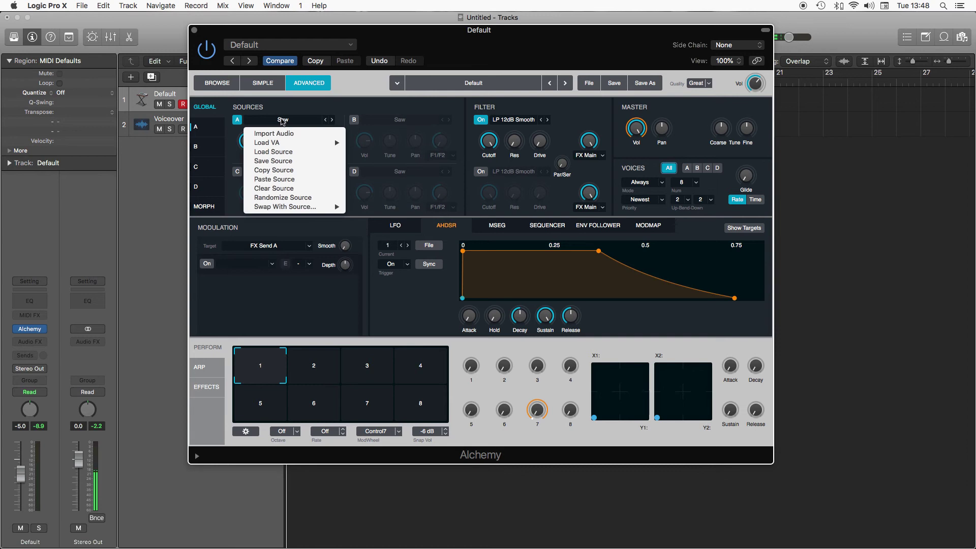
Browse Source A's Load VA waveform lists and dismiss them without choosing anything.
click(283, 120)
click(284, 121)
mouse_move(276, 145)
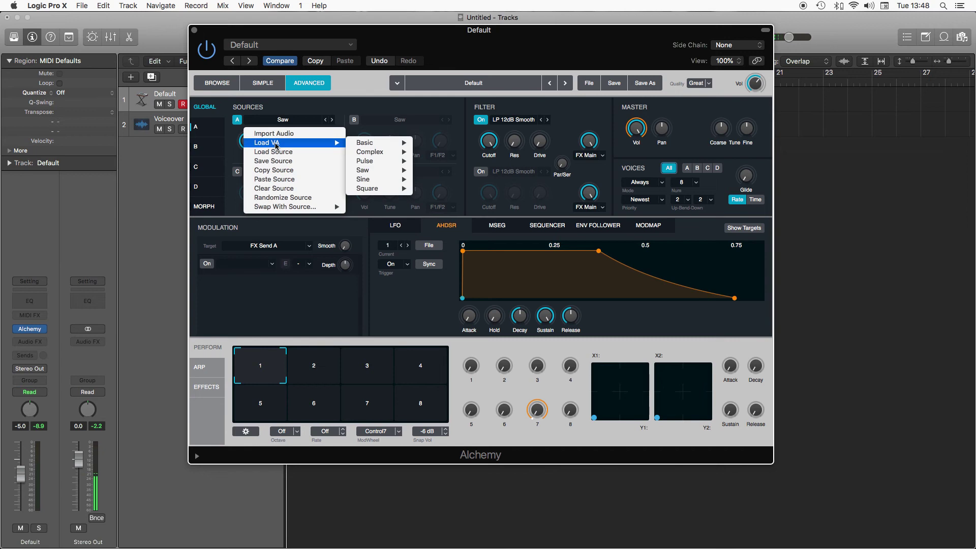
mouse_move(392, 143)
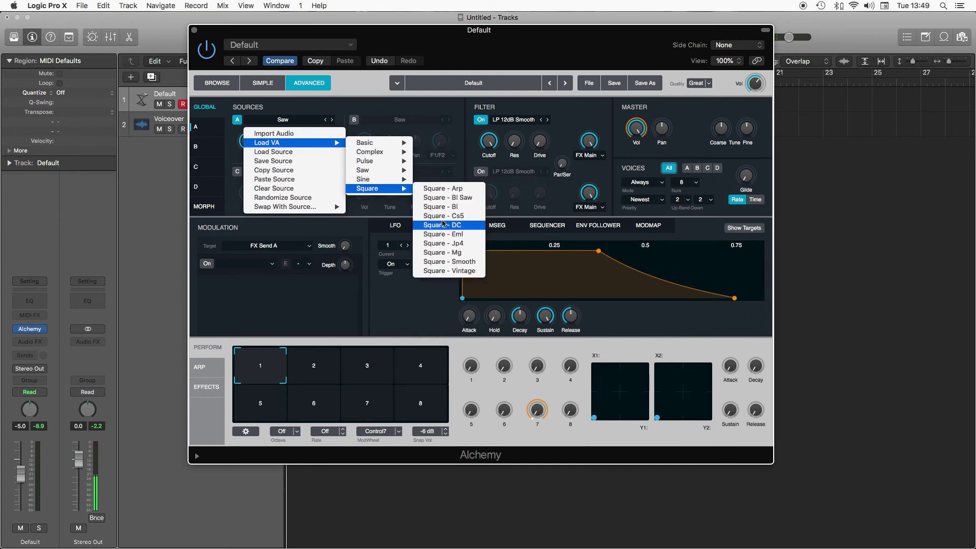
click(407, 110)
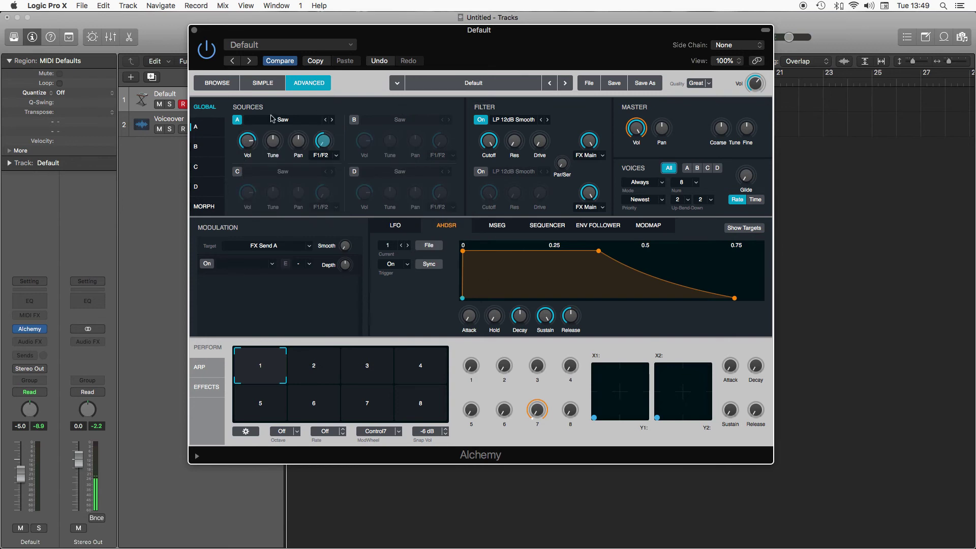
Step Source A's waveform through Triangle and Square, ending back on Sine.
click(332, 120)
click(332, 120)
click(325, 120)
click(332, 120)
click(331, 120)
click(326, 120)
click(326, 120)
click(326, 120)
On Source A's detail page, step through waveforms from Square and Triangle to Eighties Notch and beyond.
click(207, 127)
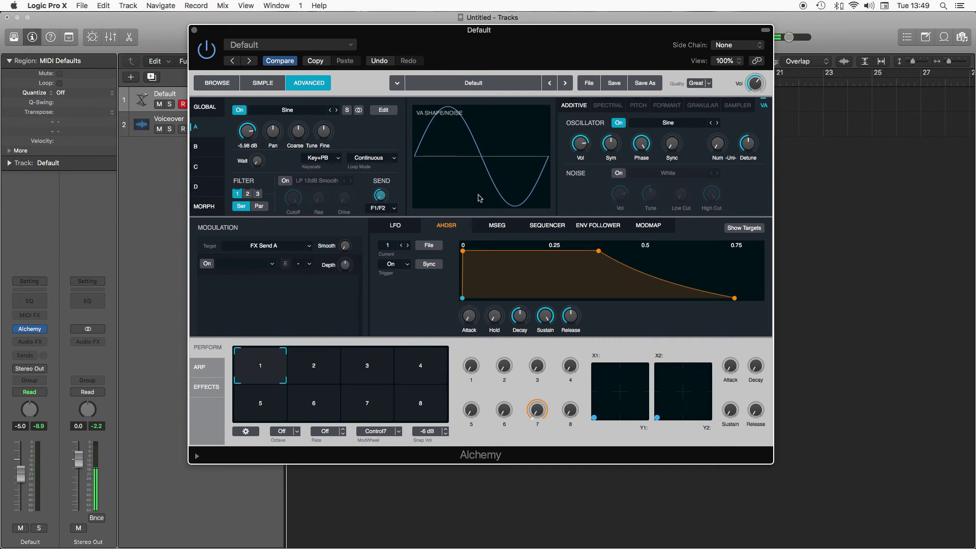
click(336, 110)
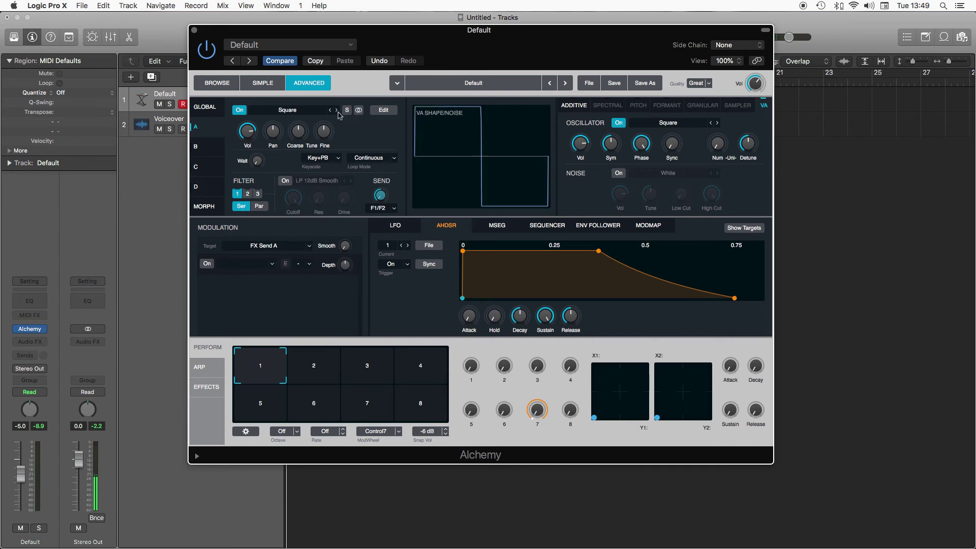
click(337, 110)
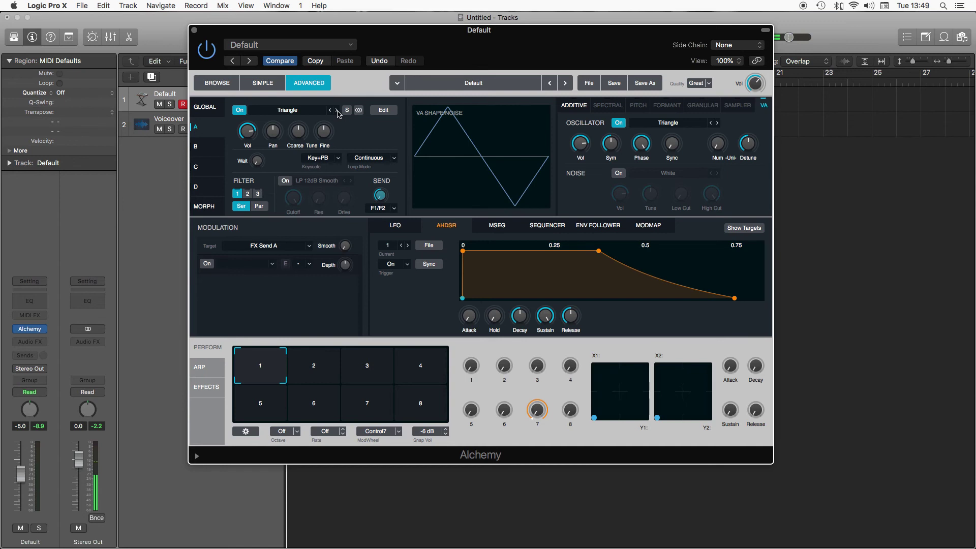
click(336, 111)
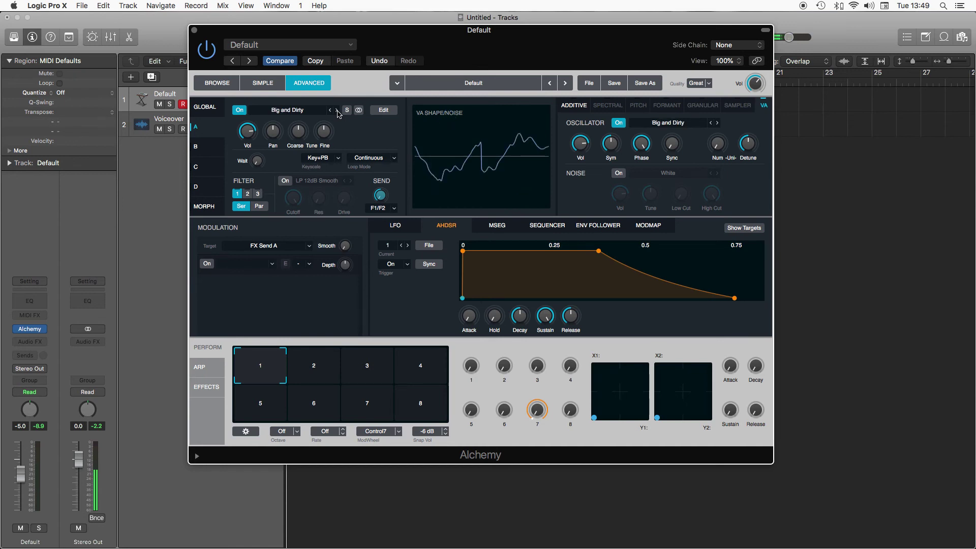
click(337, 111)
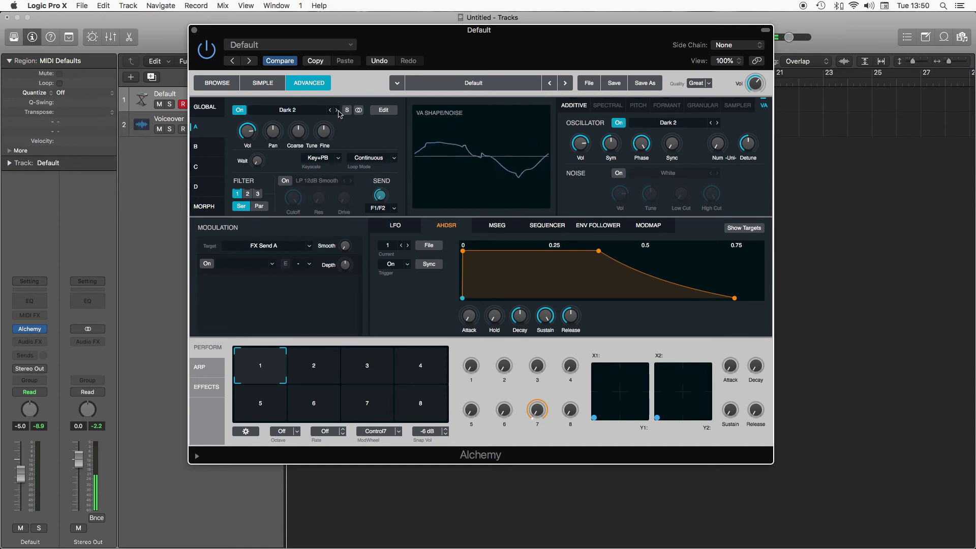
click(337, 111)
click(338, 111)
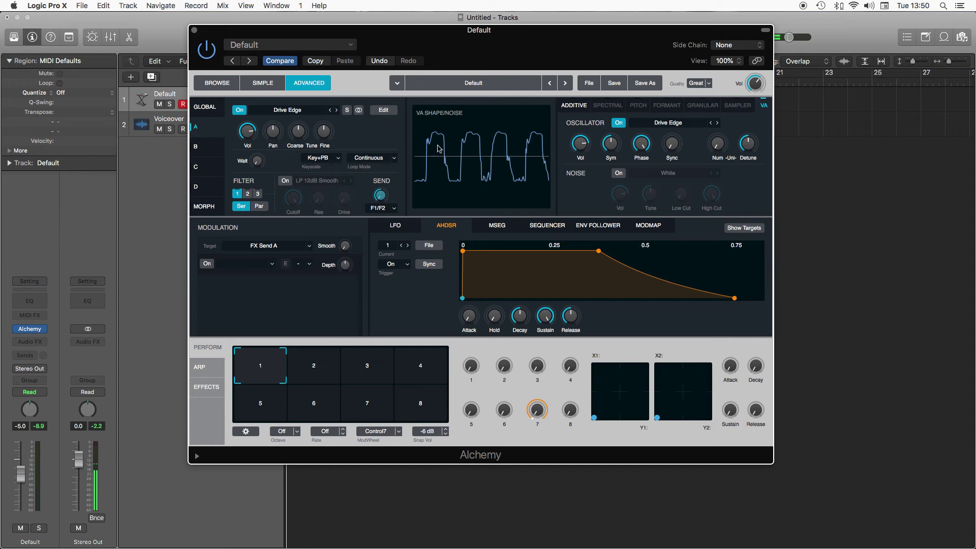
click(336, 111)
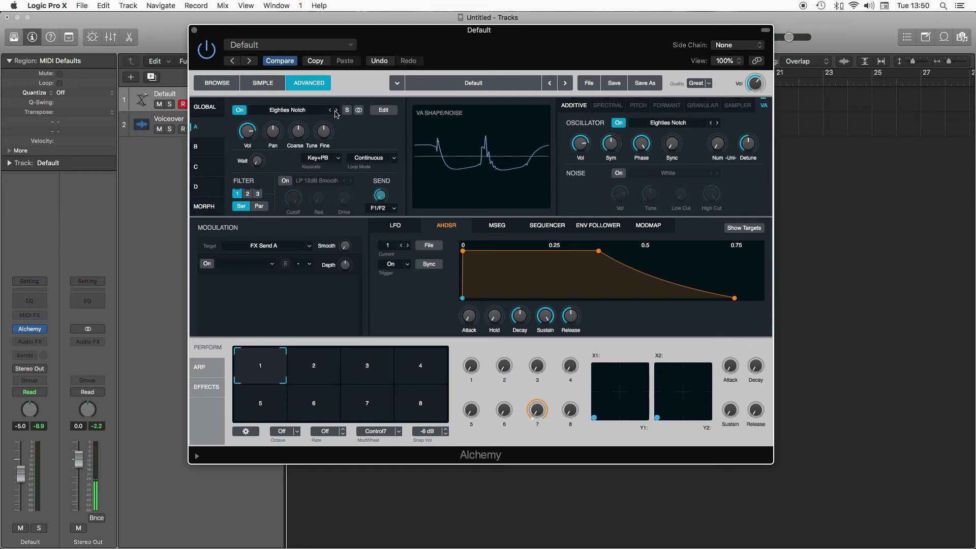
click(336, 111)
click(336, 111)
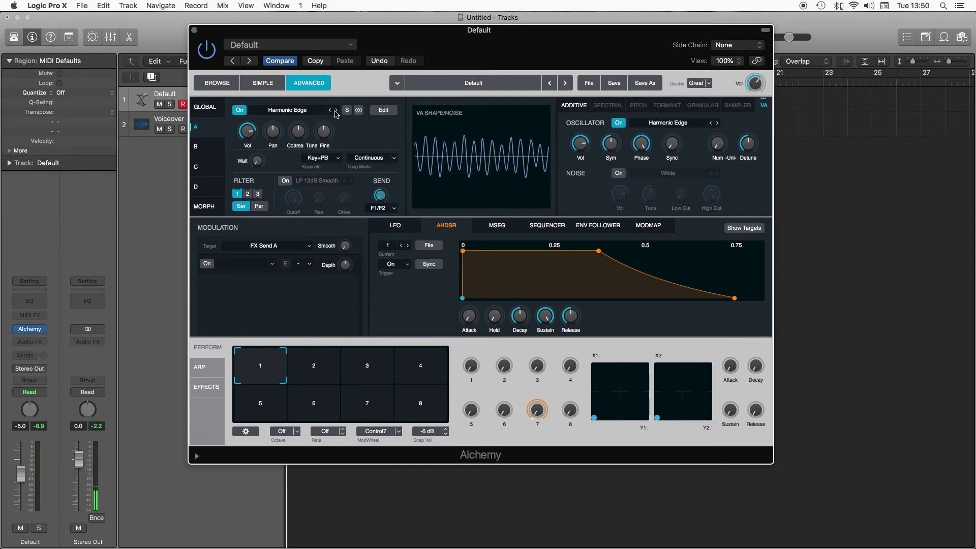
click(335, 111)
click(336, 110)
Load Saw - Arp into Source A, then try other saws, settling on Saw - Bl - Sine.
click(306, 111)
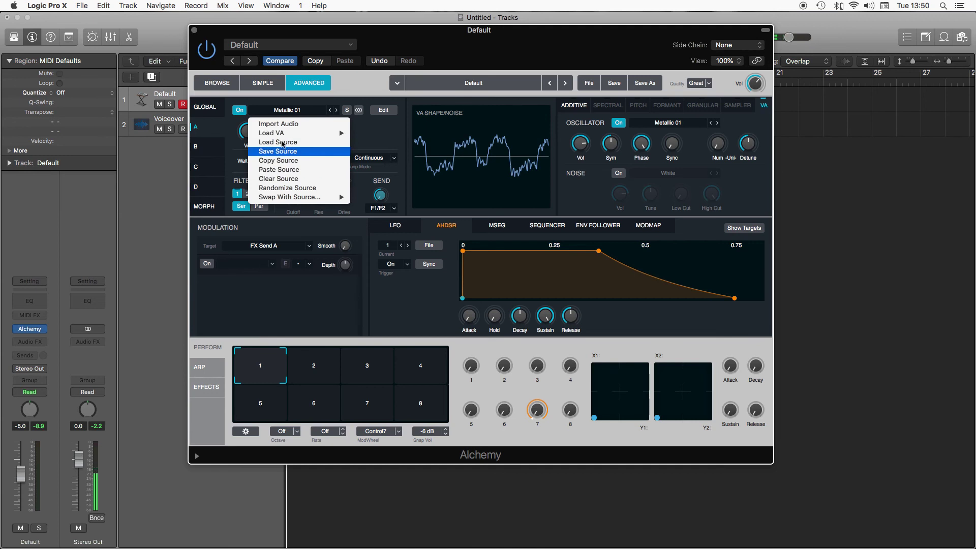
mouse_move(300, 134)
mouse_move(373, 161)
click(451, 161)
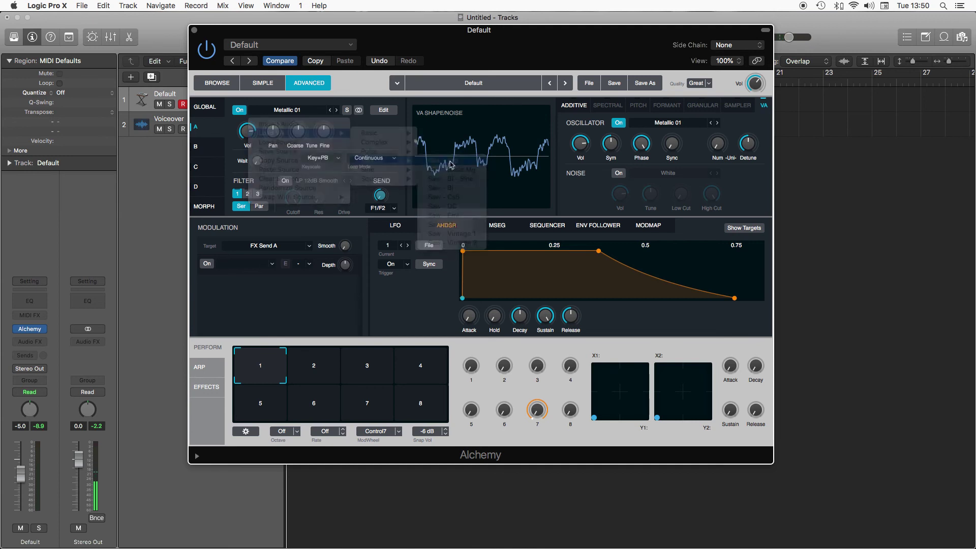
click(337, 111)
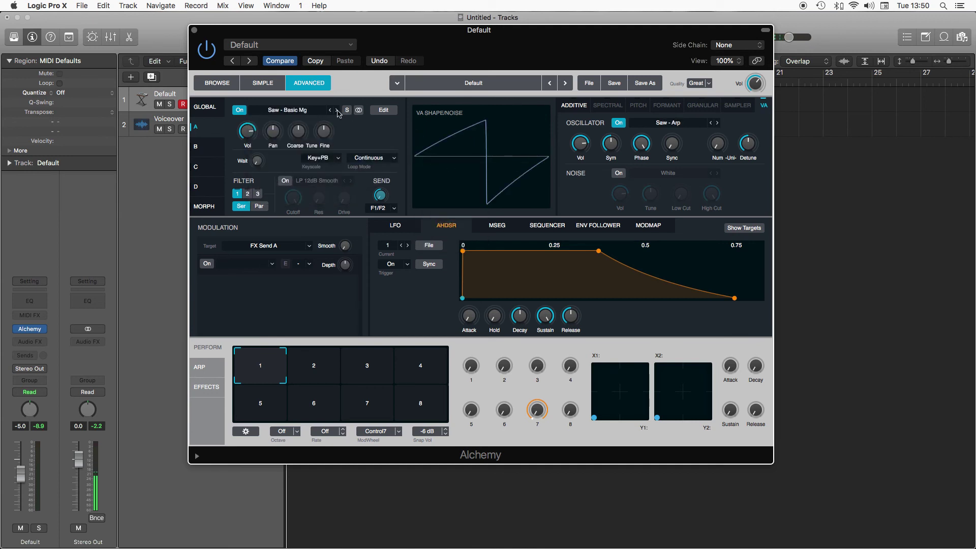
click(337, 111)
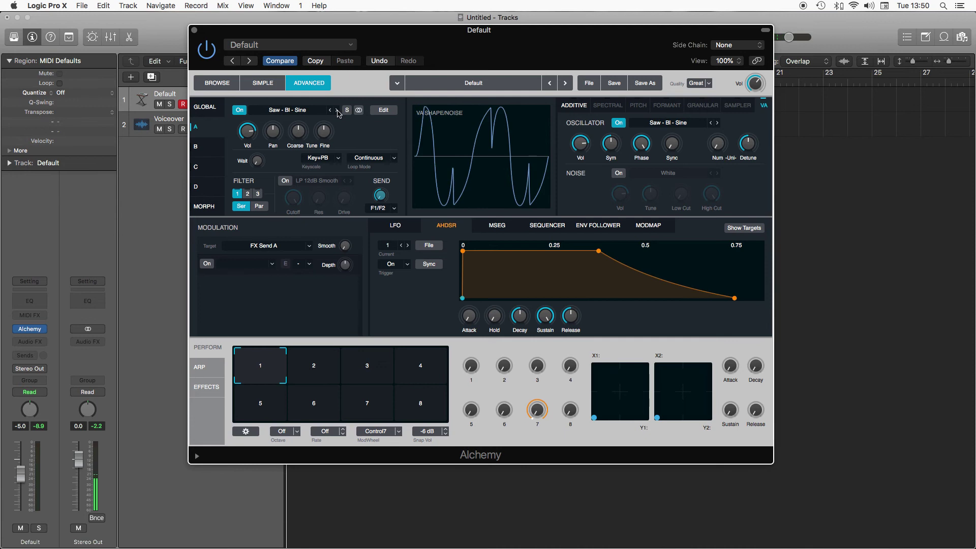
click(337, 111)
click(333, 111)
Load the basic Saw waveform into Source A via Load VA > Basic.
click(277, 111)
mouse_move(305, 133)
mouse_move(381, 133)
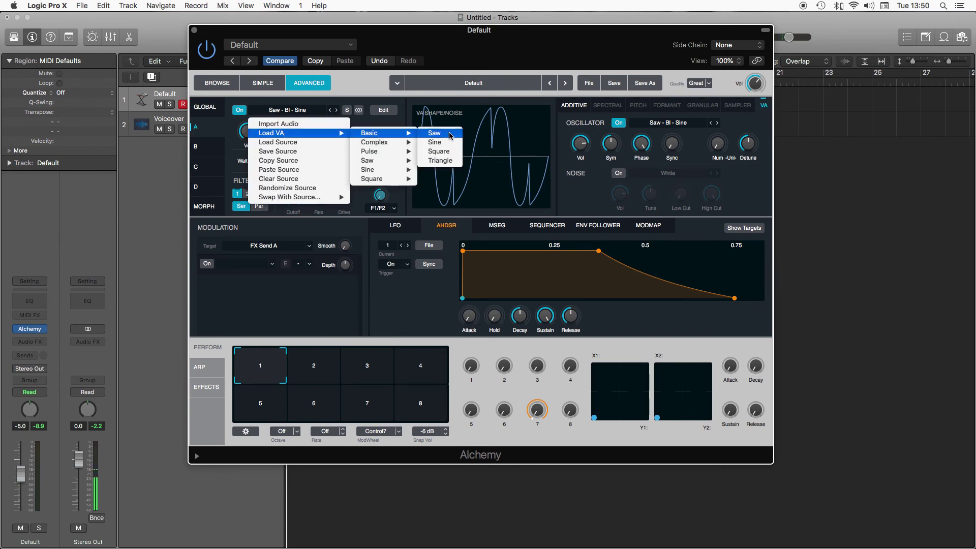
click(448, 134)
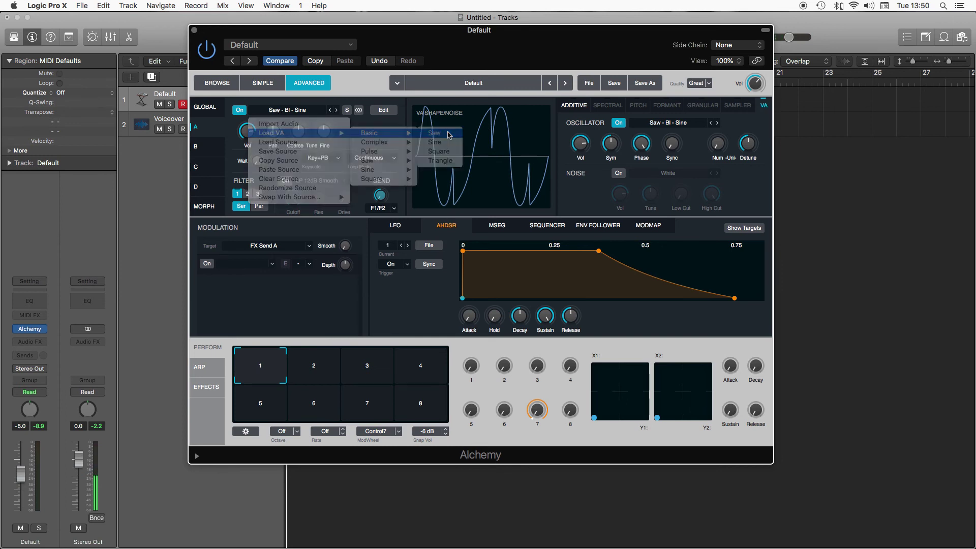
In the global overview, switch on Saw sources B and C.
click(205, 107)
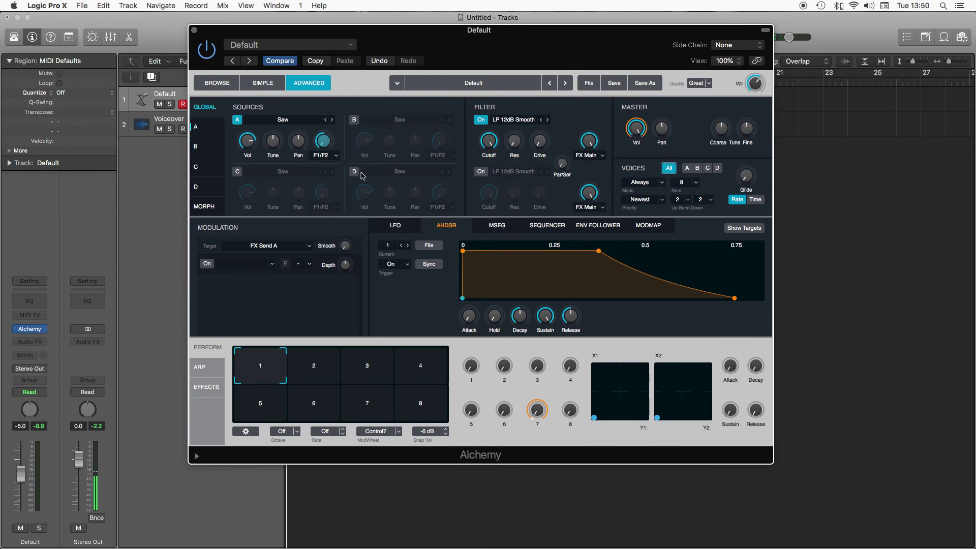
click(354, 120)
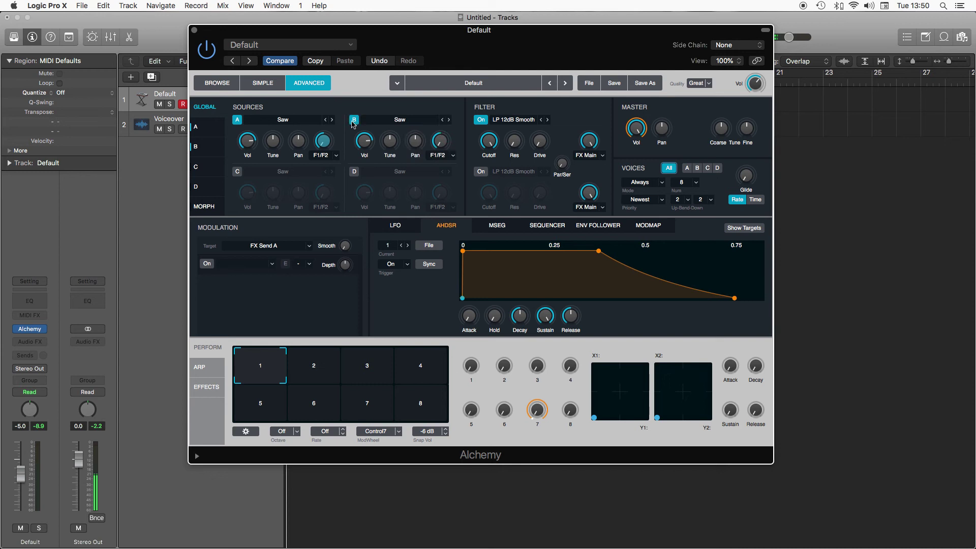
click(237, 171)
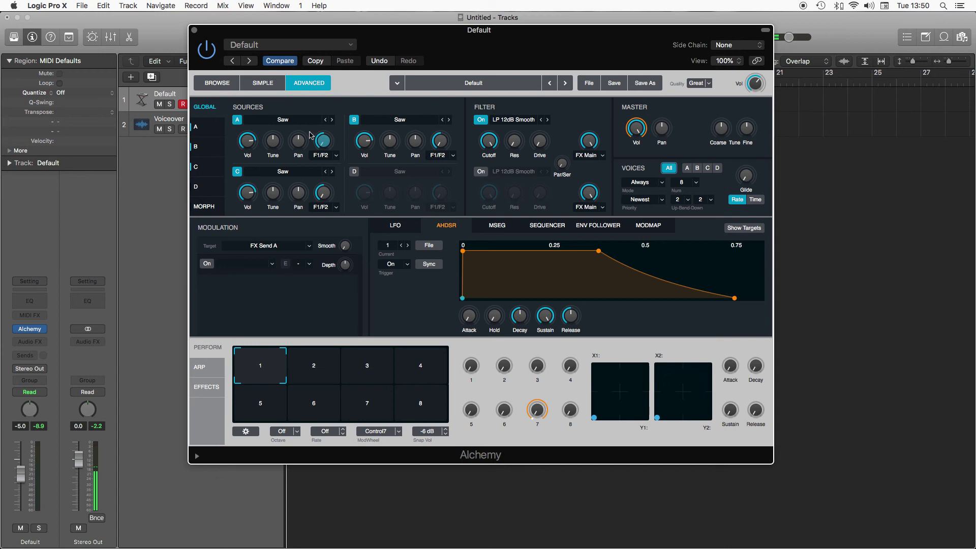
Raise B and C coarse tuning, and pan B right 65.8% and C left -57.9%.
mouse_move(389, 142)
drag(392, 144, 398, 137)
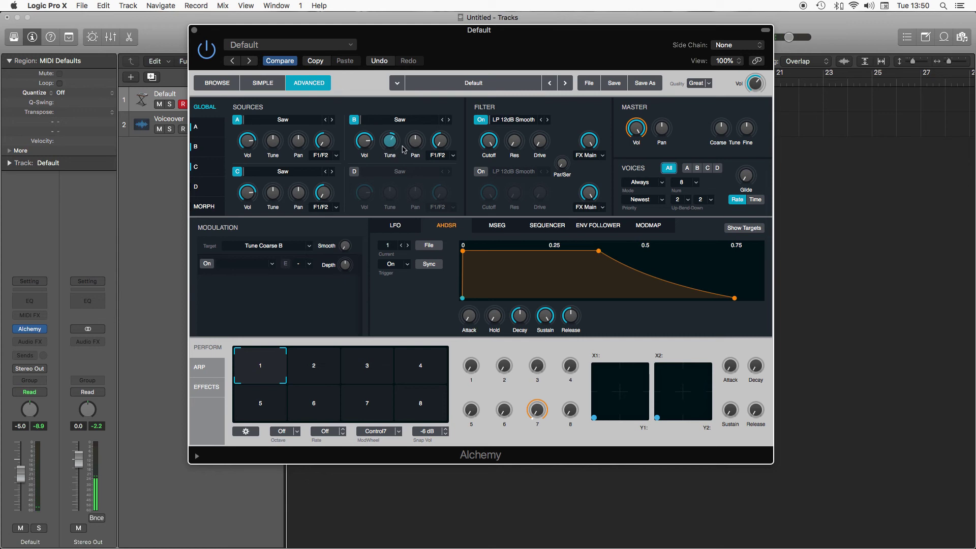
mouse_move(415, 145)
mouse_move(300, 143)
mouse_move(271, 194)
drag(271, 195, 273, 173)
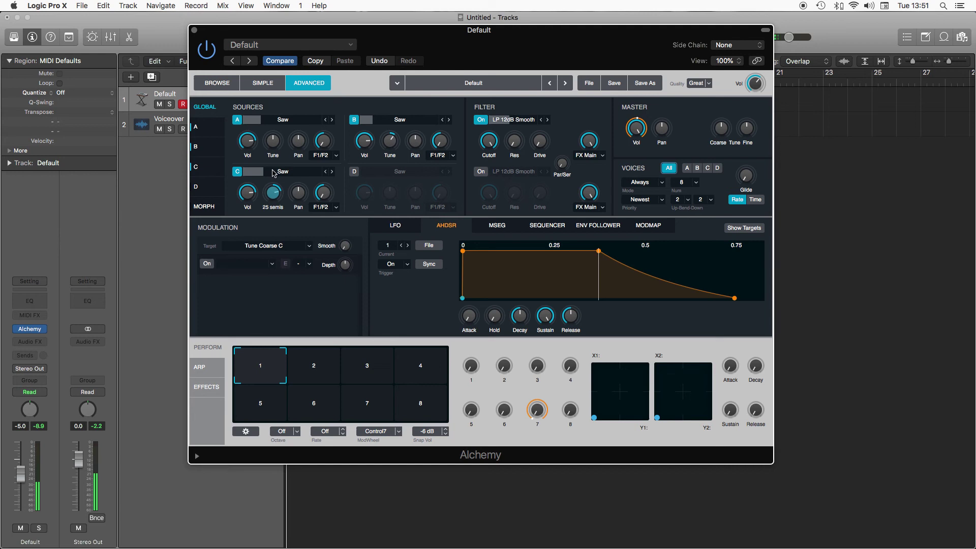
drag(413, 143, 419, 113)
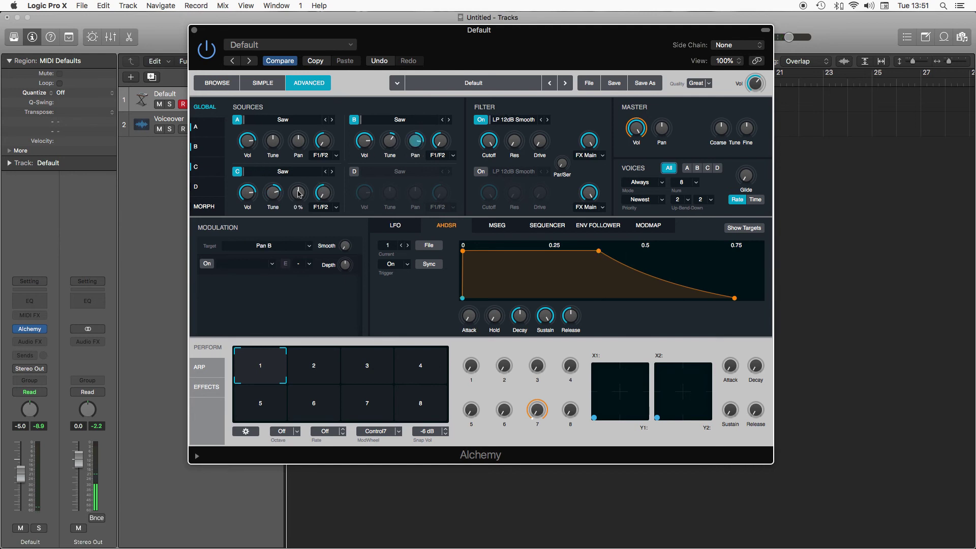
drag(298, 193, 293, 219)
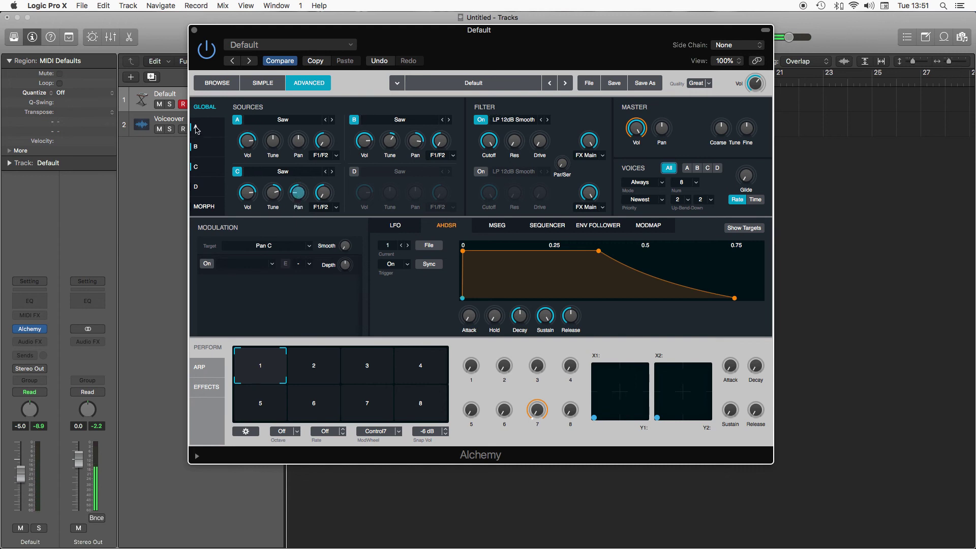
Set Source B's fine tuning a few cents flat.
click(202, 141)
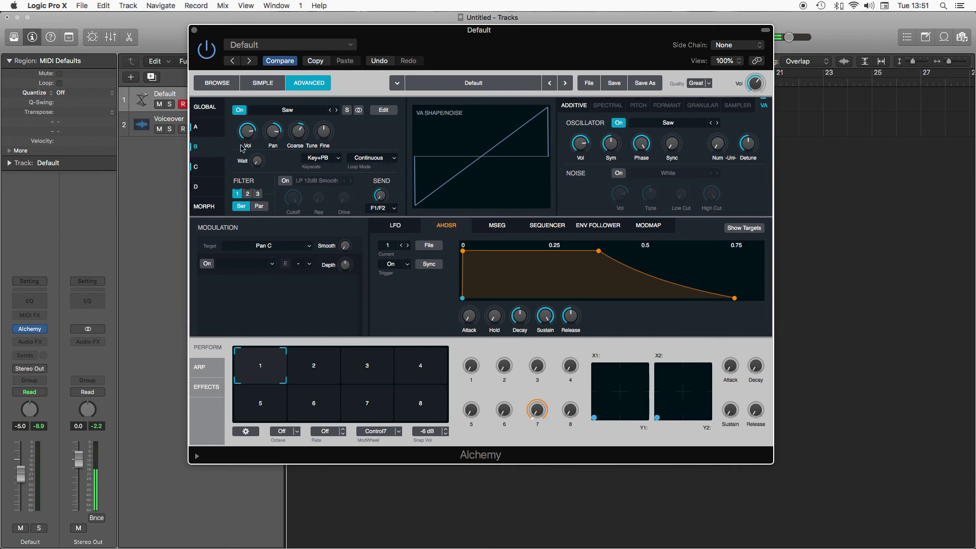
mouse_move(325, 136)
mouse_move(326, 136)
mouse_down()
mouse_move(323, 166)
mouse_move(331, 84)
mouse_move(325, 137)
mouse_up()
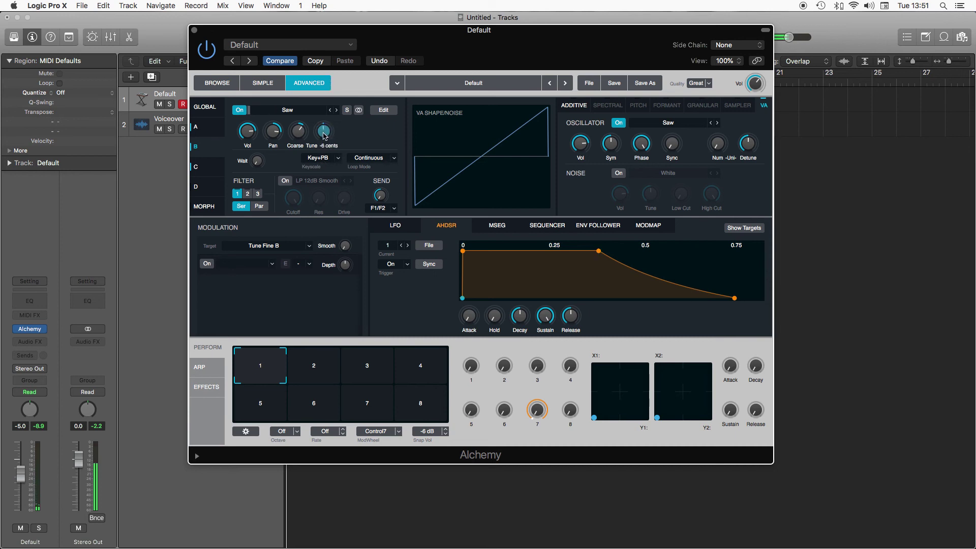
drag(324, 134, 324, 136)
Set Source C's fine tuning to +5 cents.
click(212, 167)
drag(329, 133, 330, 135)
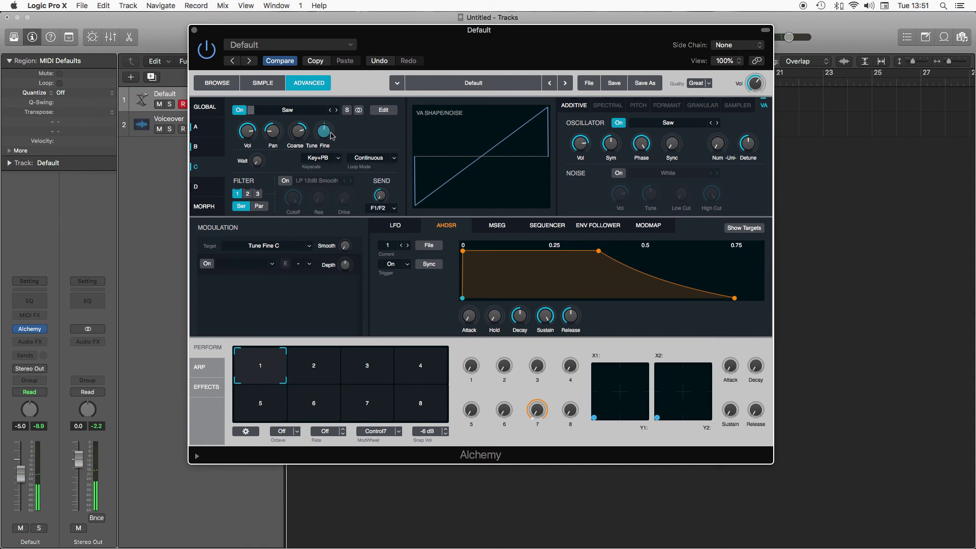
mouse_move(333, 135)
In the global overview, check each source's effects send and toggle the second filter on and off.
click(205, 108)
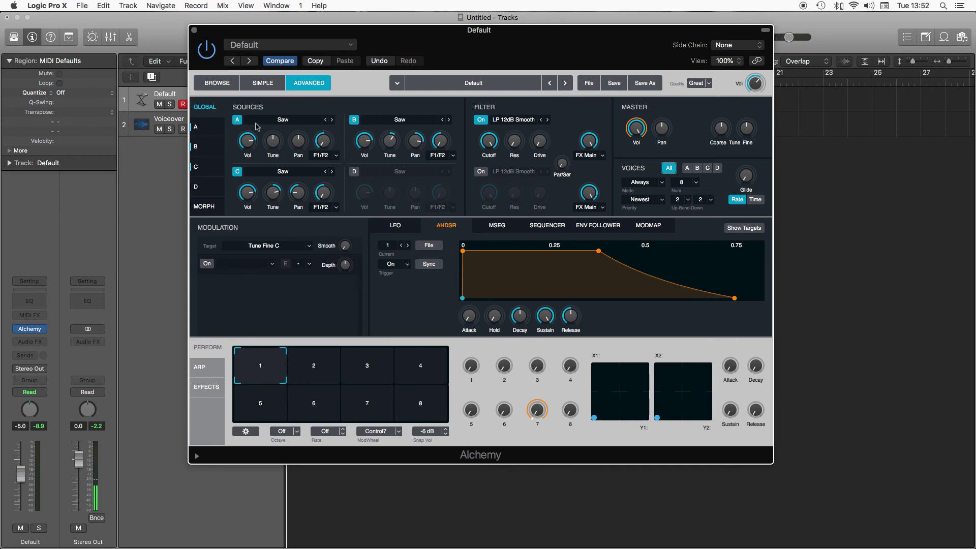
click(323, 143)
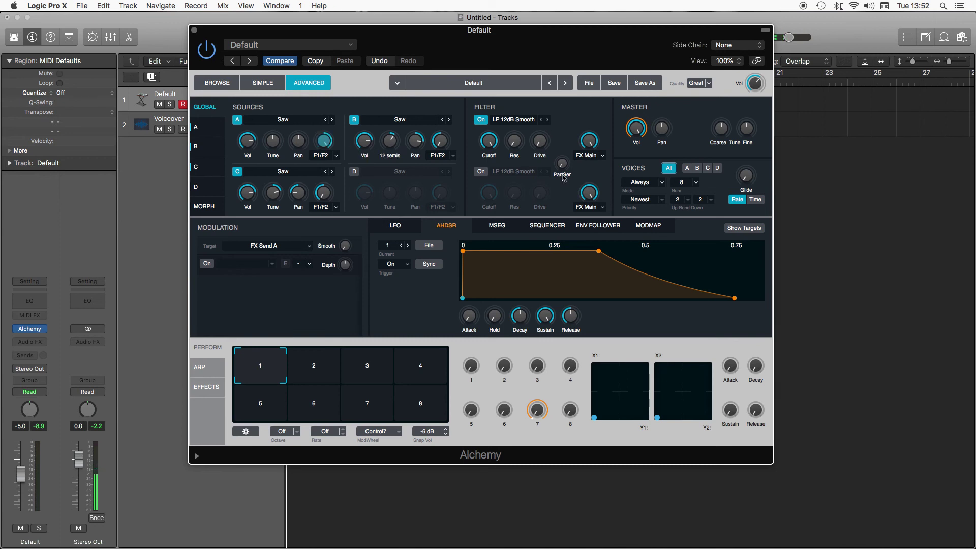
click(480, 172)
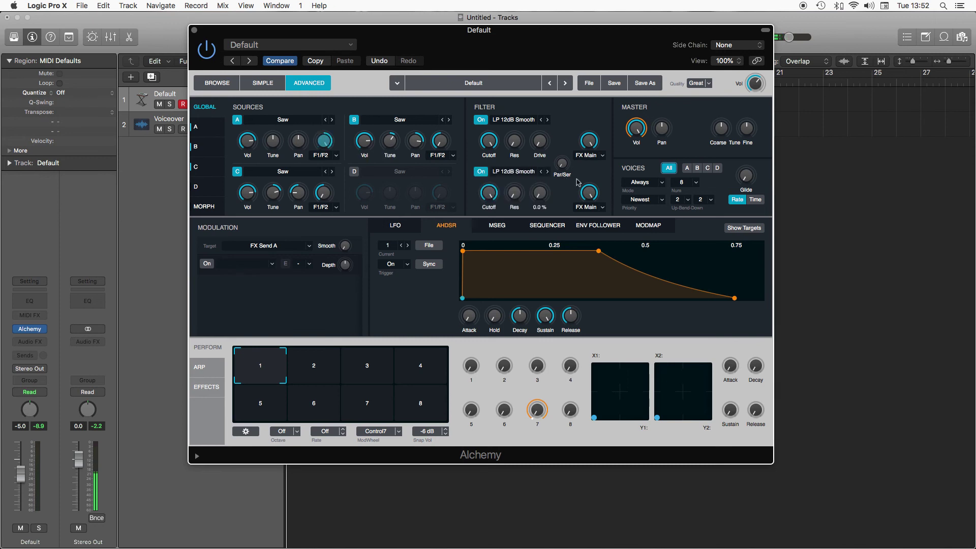
click(481, 172)
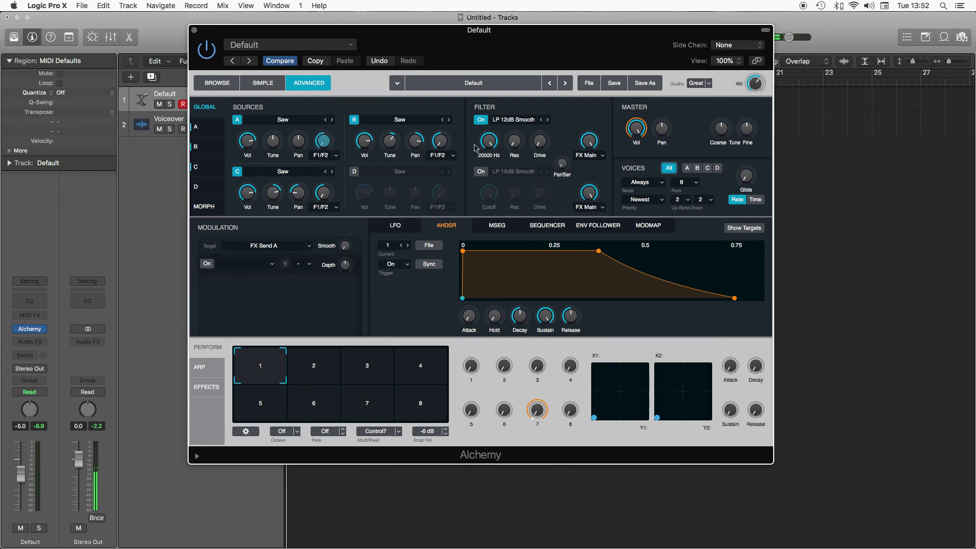
click(440, 140)
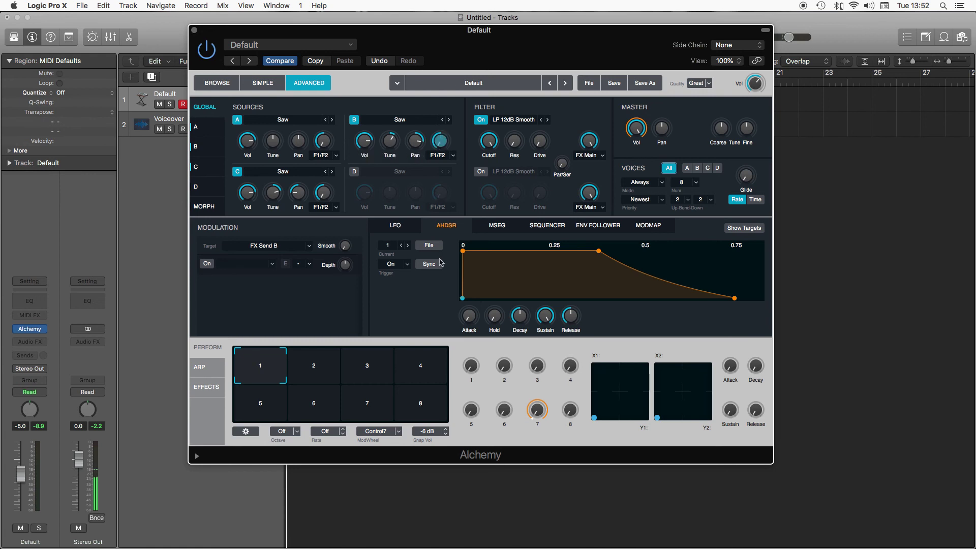
click(324, 196)
click(323, 142)
click(214, 145)
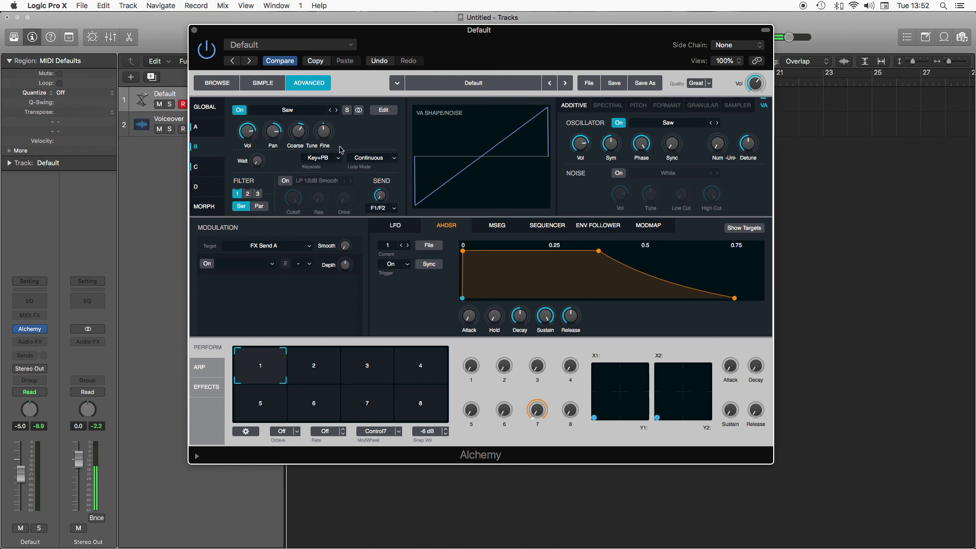
Set Source B's wait delay to 1/8T, then go back to the global overview.
mouse_move(254, 162)
click(257, 162)
click(203, 127)
drag(256, 163, 227, 162)
click(208, 171)
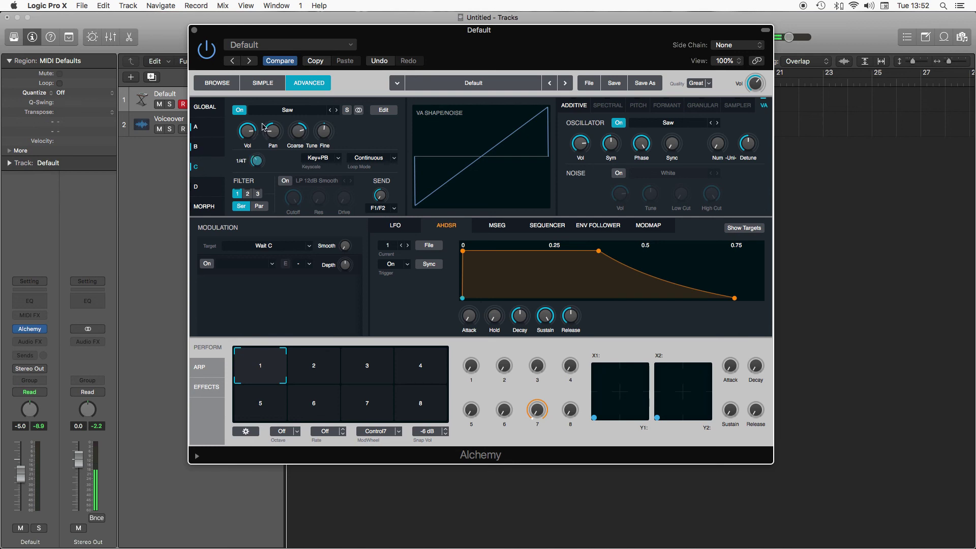
mouse_move(253, 149)
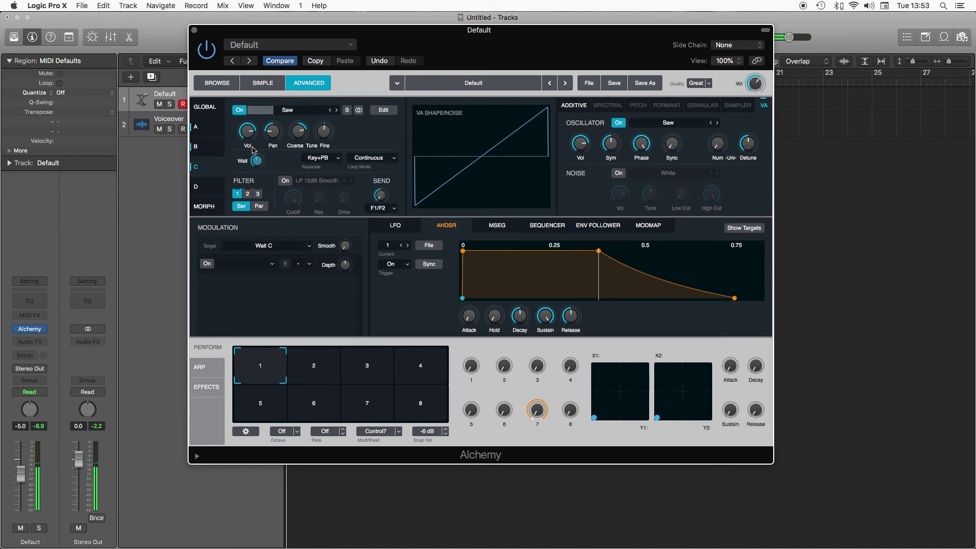
click(205, 109)
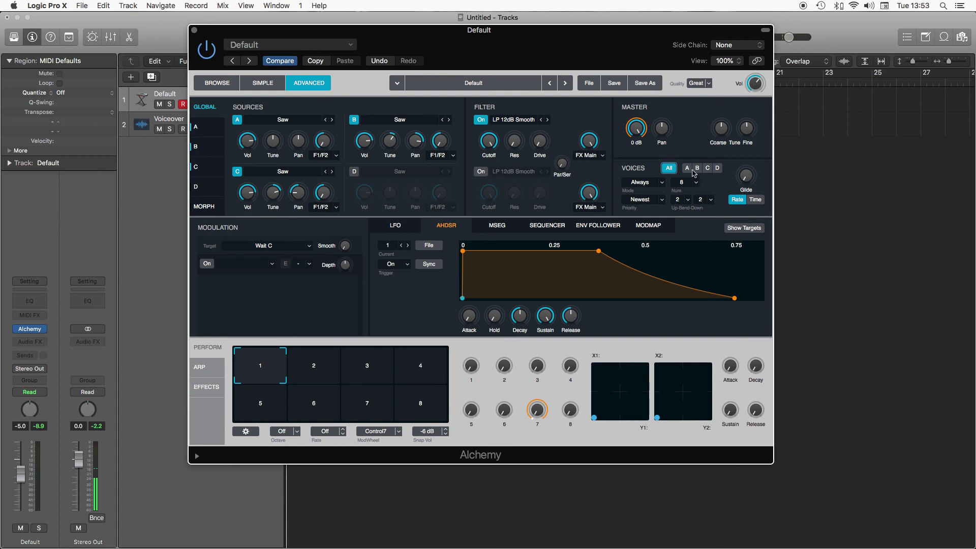
Adjust the master coarse tuning and settle the master fine tune at -2 cents.
click(637, 133)
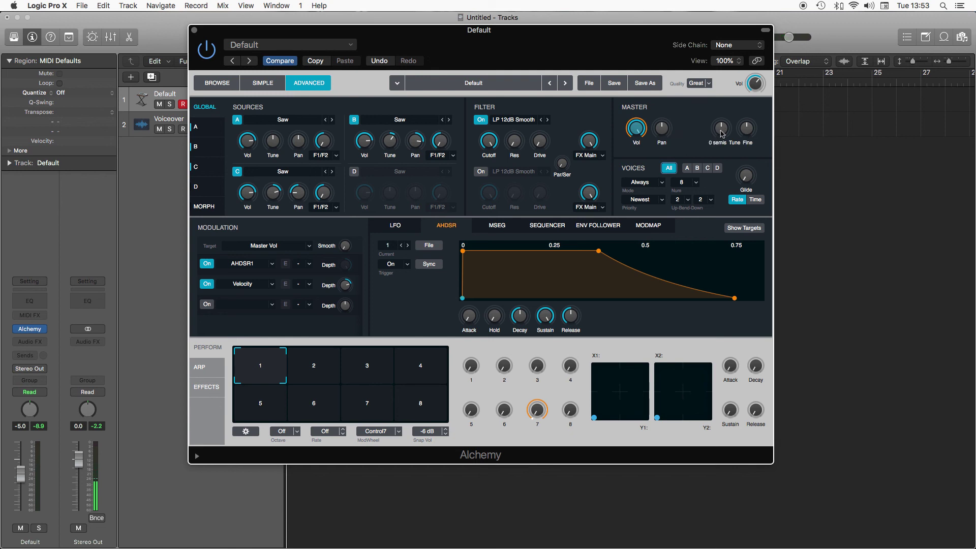
drag(722, 134, 723, 129)
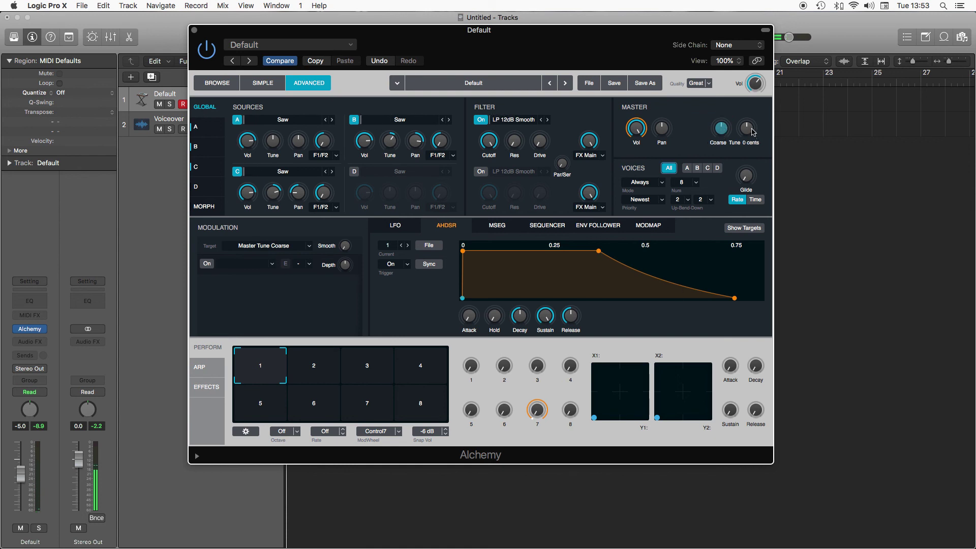
drag(753, 132, 751, 133)
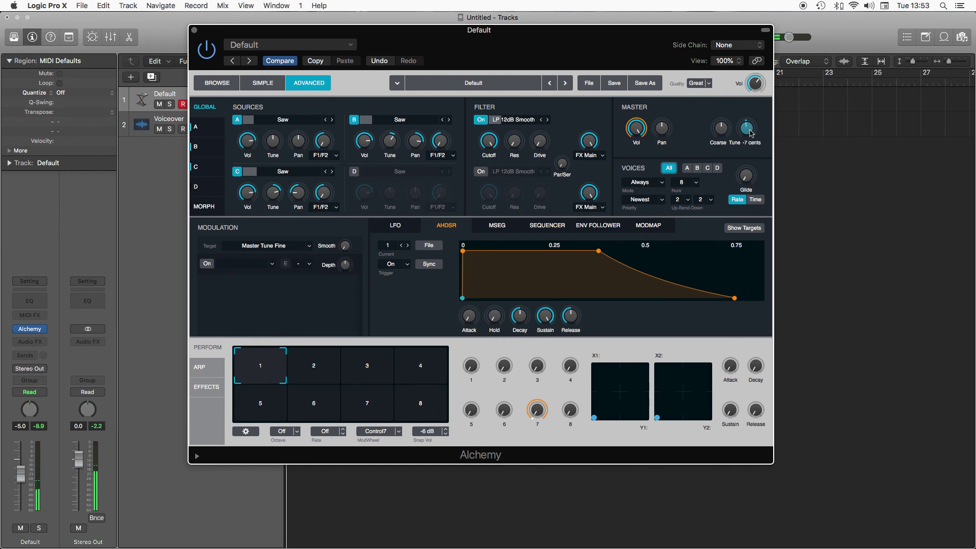
drag(752, 133, 751, 131)
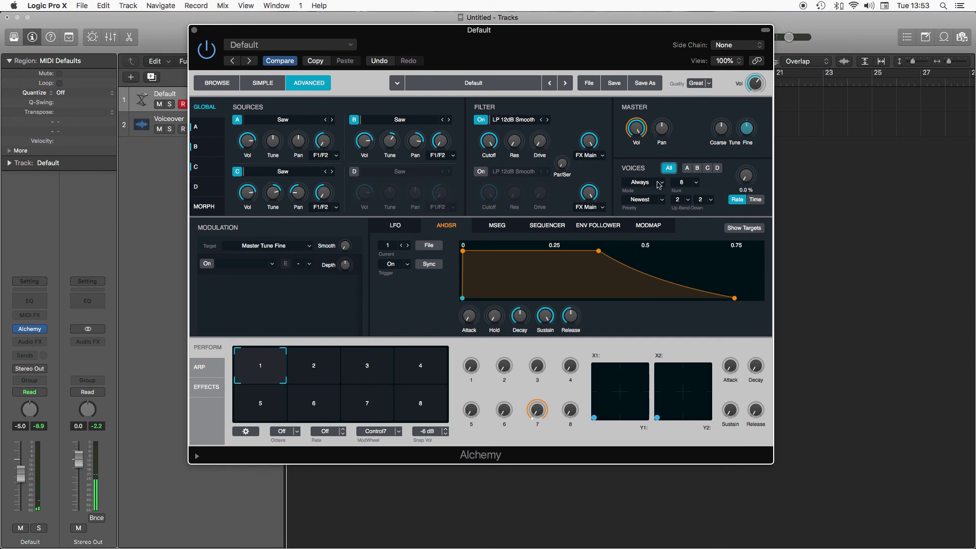
Limit the patch to 2 voices and switch off sources C and B.
click(683, 183)
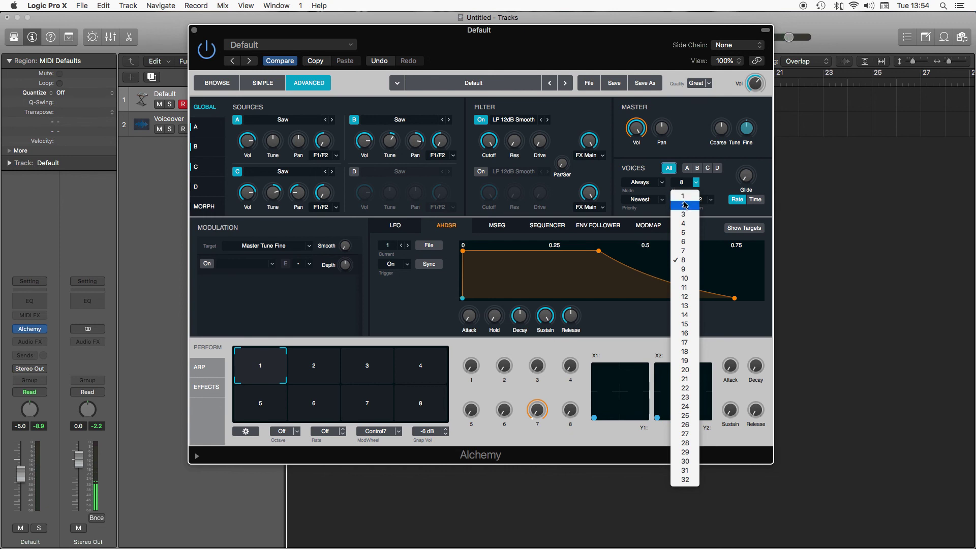
click(685, 205)
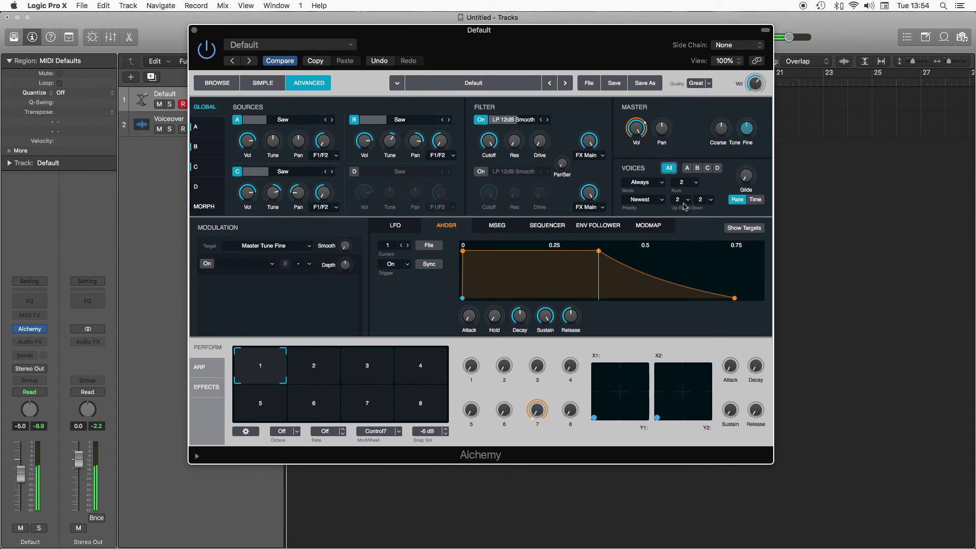
click(237, 173)
click(355, 119)
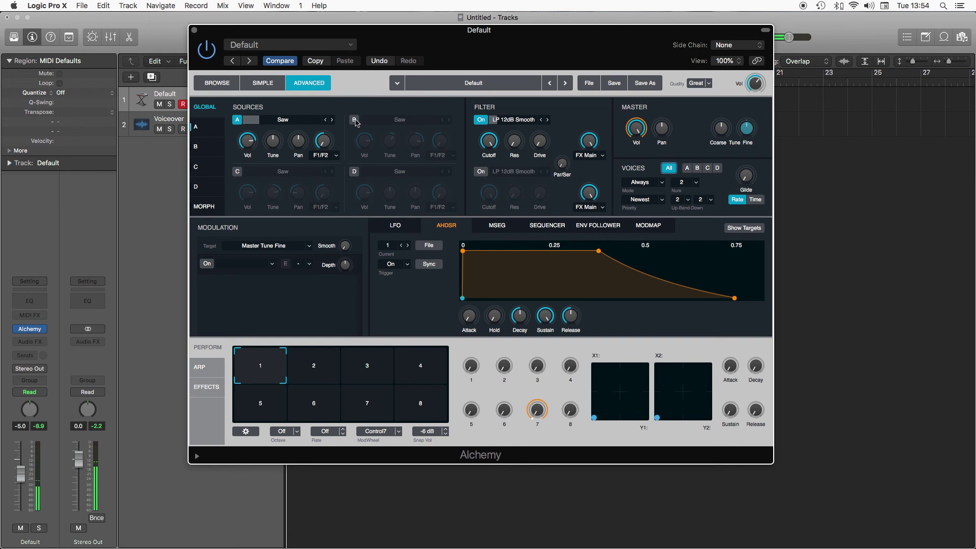
Try voice counts of 1 and 4, then set polyphony to 8 voices.
click(689, 185)
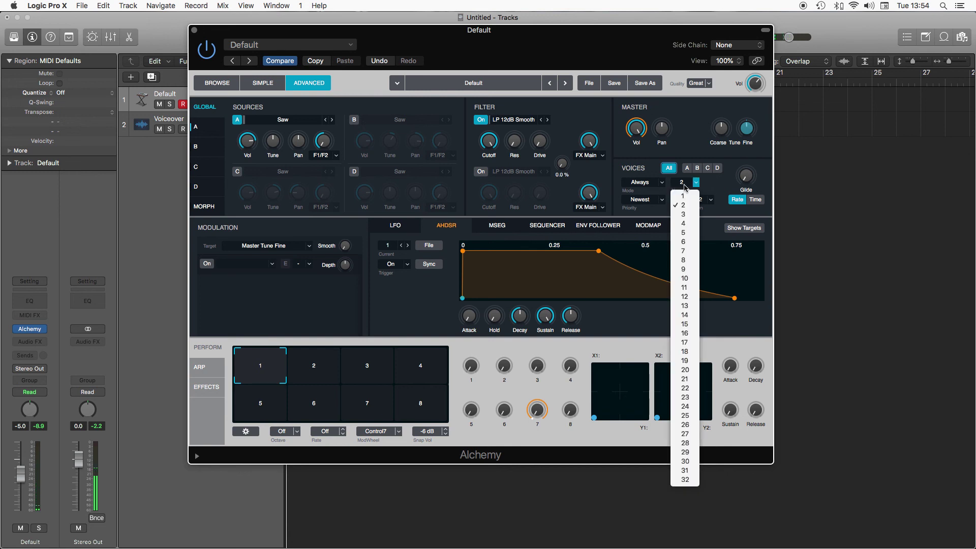
click(682, 193)
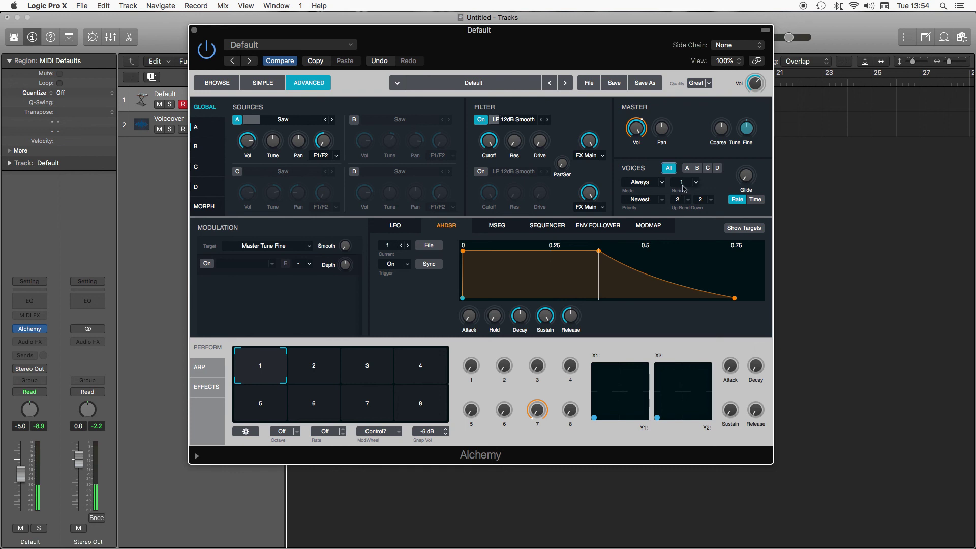
click(684, 183)
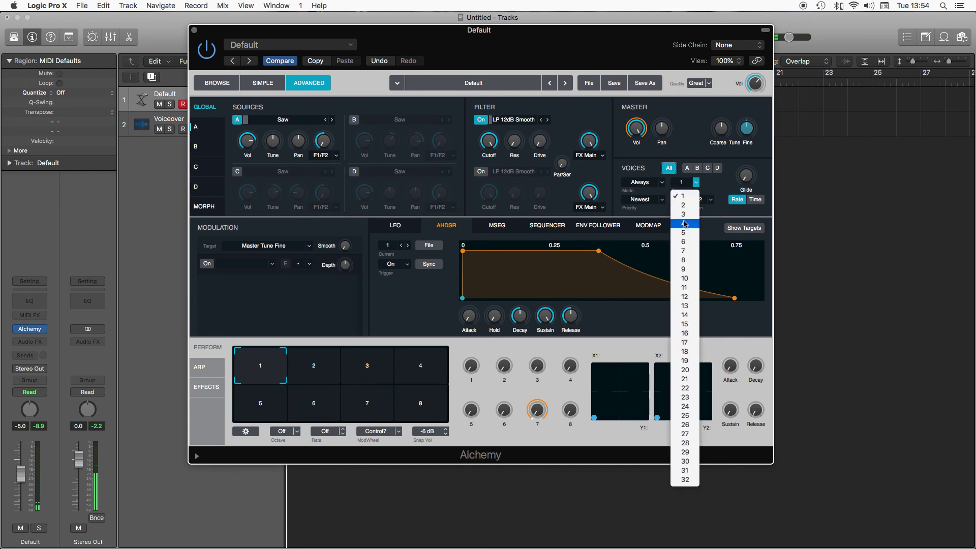
click(684, 223)
click(684, 183)
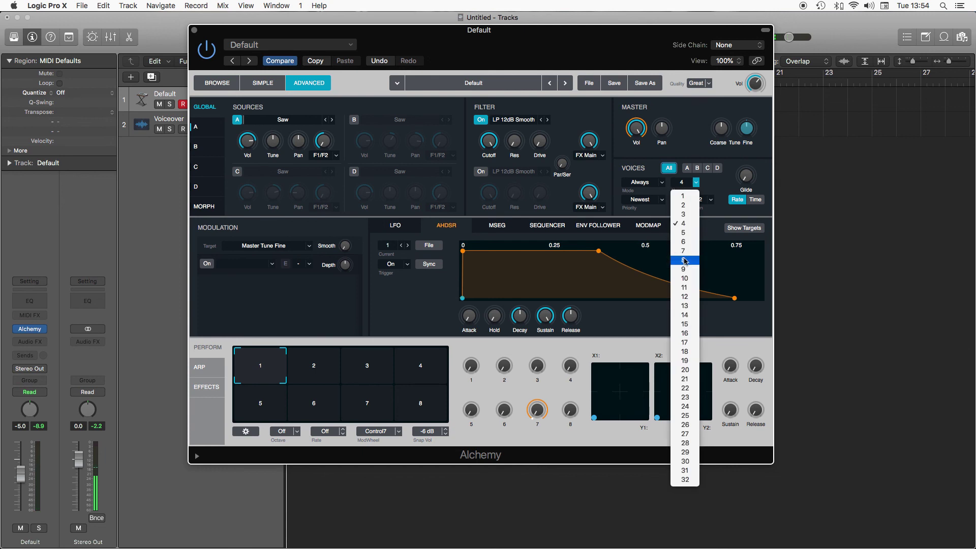
click(685, 260)
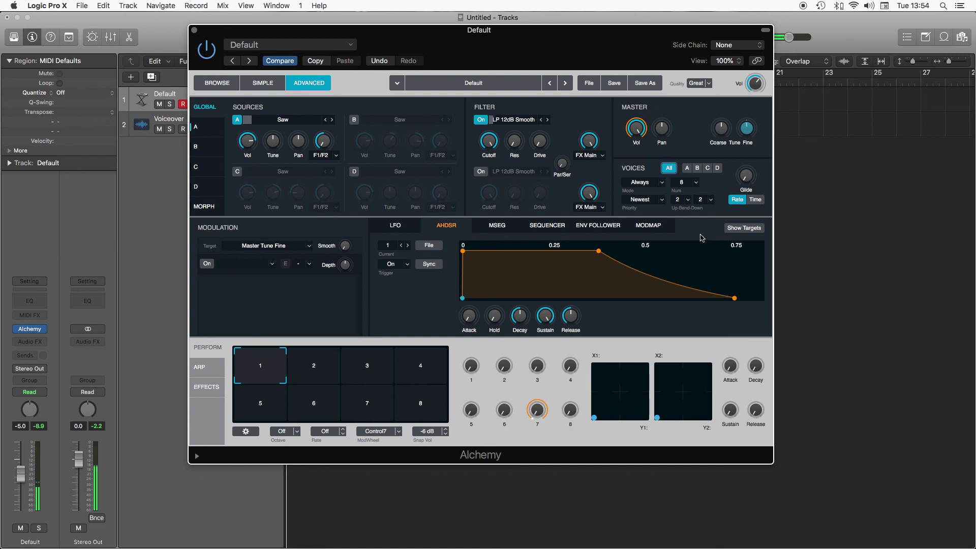
Check the voice settings for sources A, B, C and D individually, then return to All.
click(690, 169)
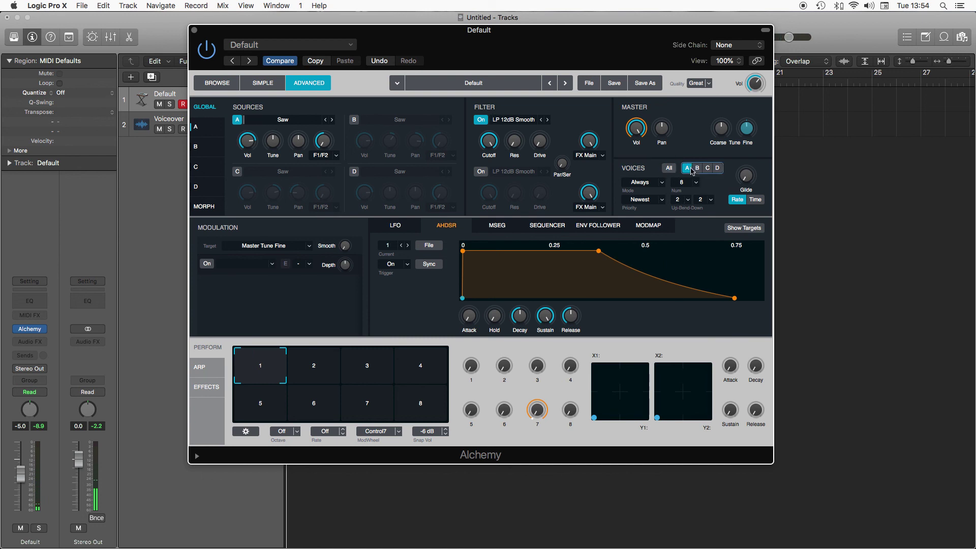
click(697, 168)
click(707, 168)
click(717, 168)
click(708, 169)
click(668, 168)
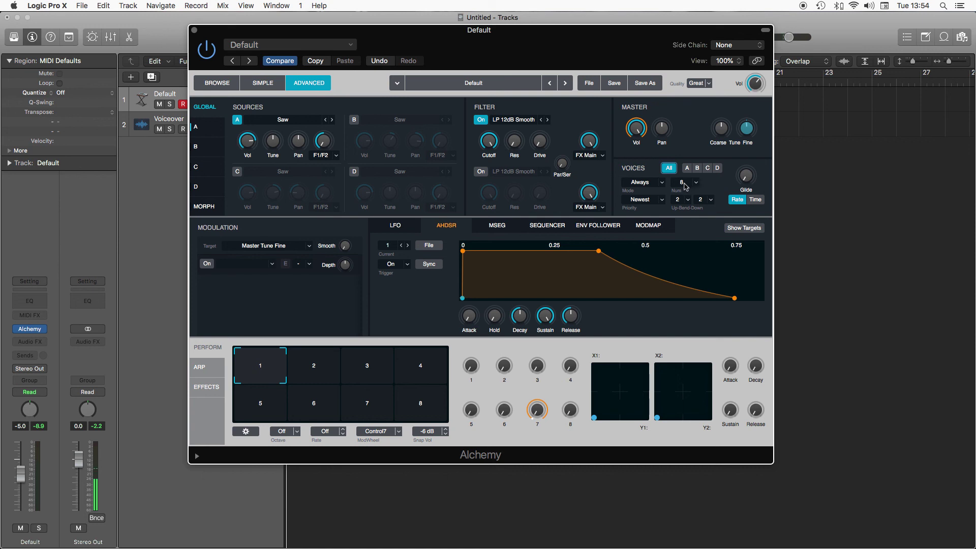
Raise glide to 30 % and switch sources B and C back on.
mouse_move(751, 182)
drag(750, 182, 744, 128)
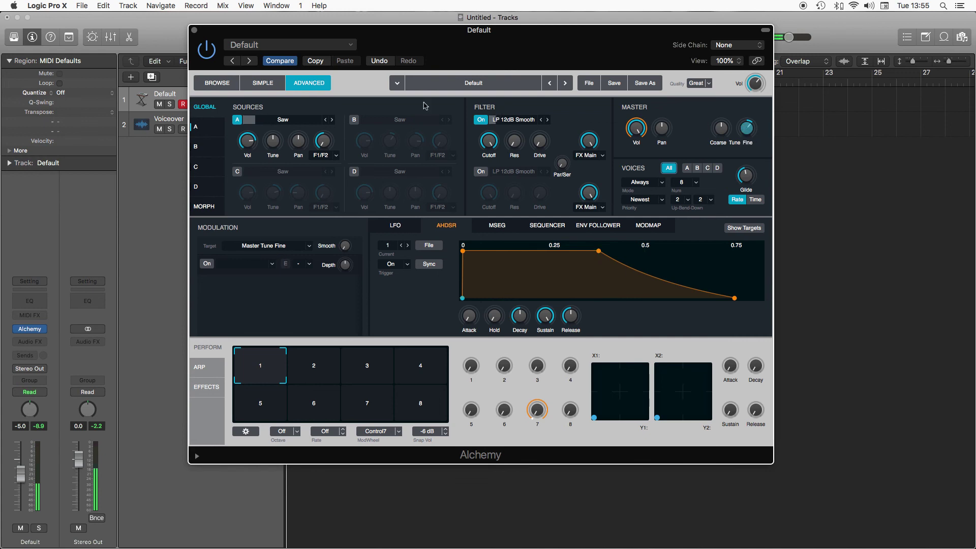
click(354, 119)
click(237, 171)
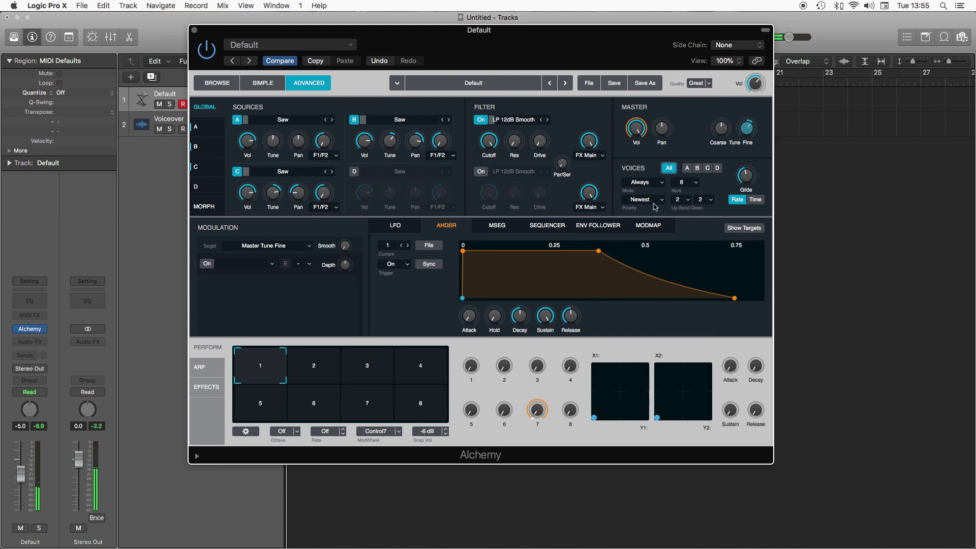
Set the upward pitch bend to 12 semitones and the downward bend to Link.
click(680, 202)
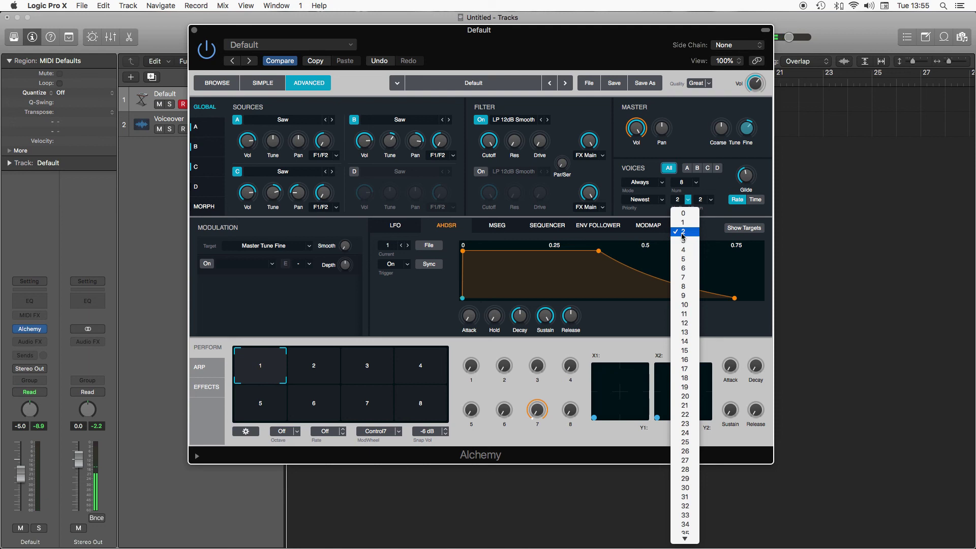
click(687, 323)
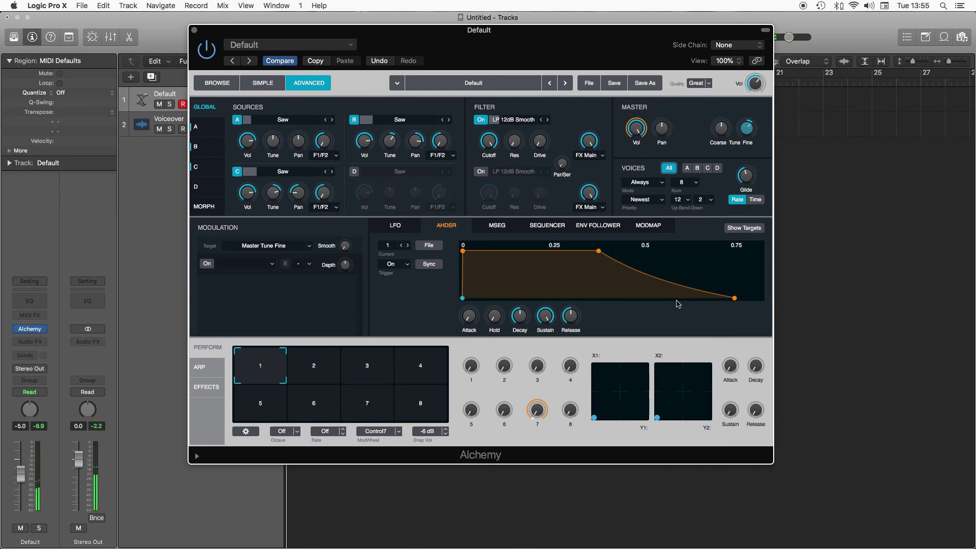
click(710, 200)
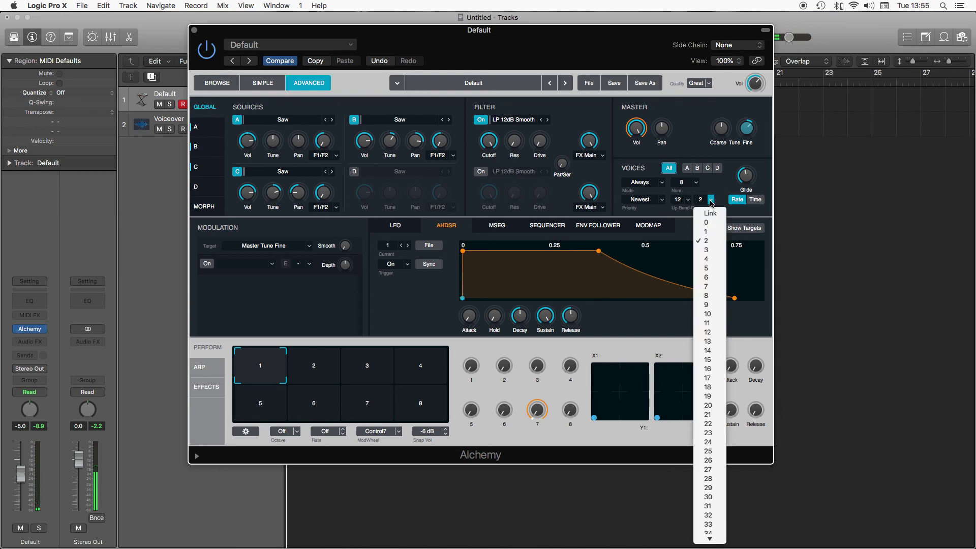
click(711, 214)
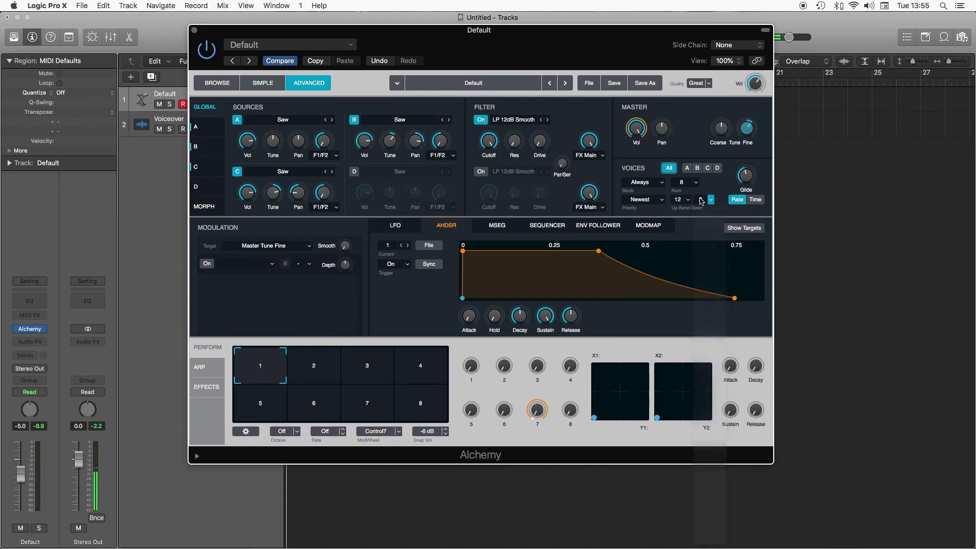